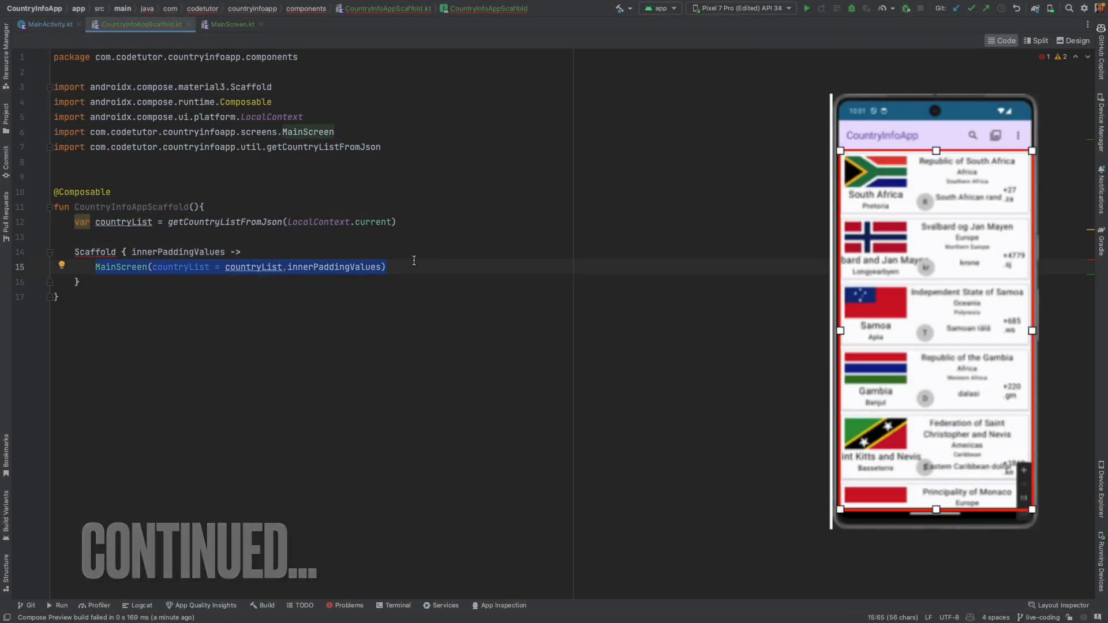
# Add an empty multi-line parameter list to the Scaffold call
pyautogui.click(119, 252)
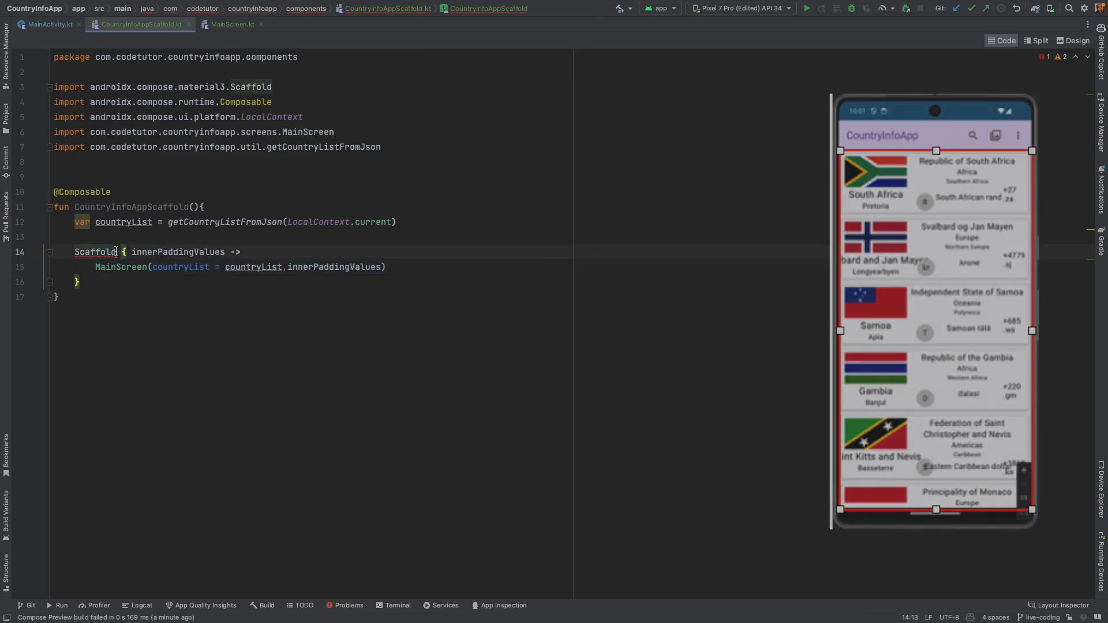
pyautogui.write('(')
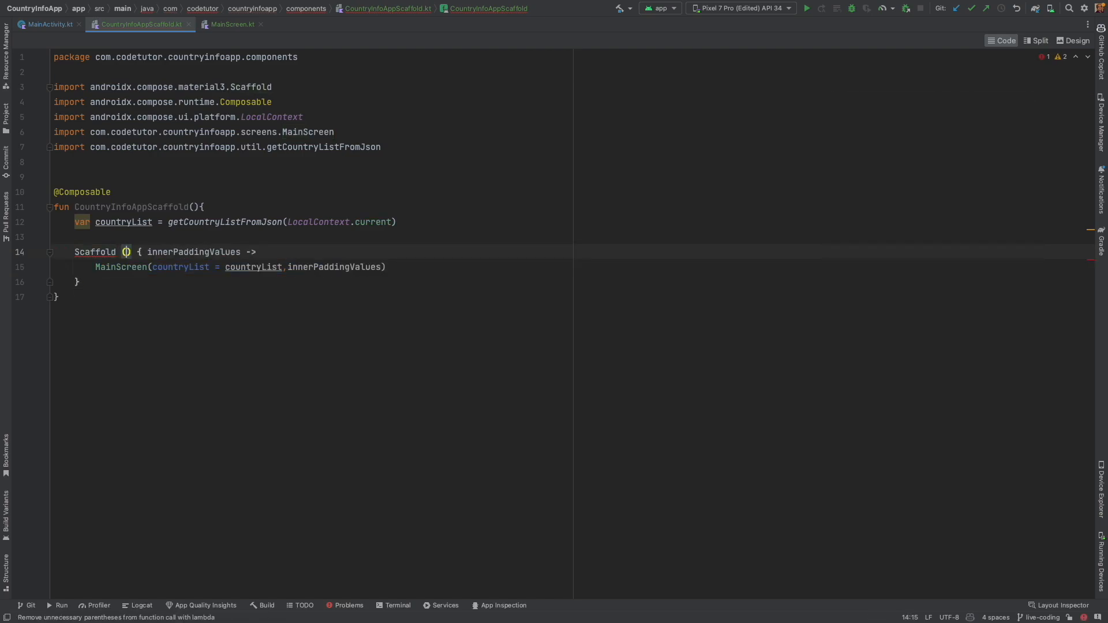
pyautogui.press('Return')
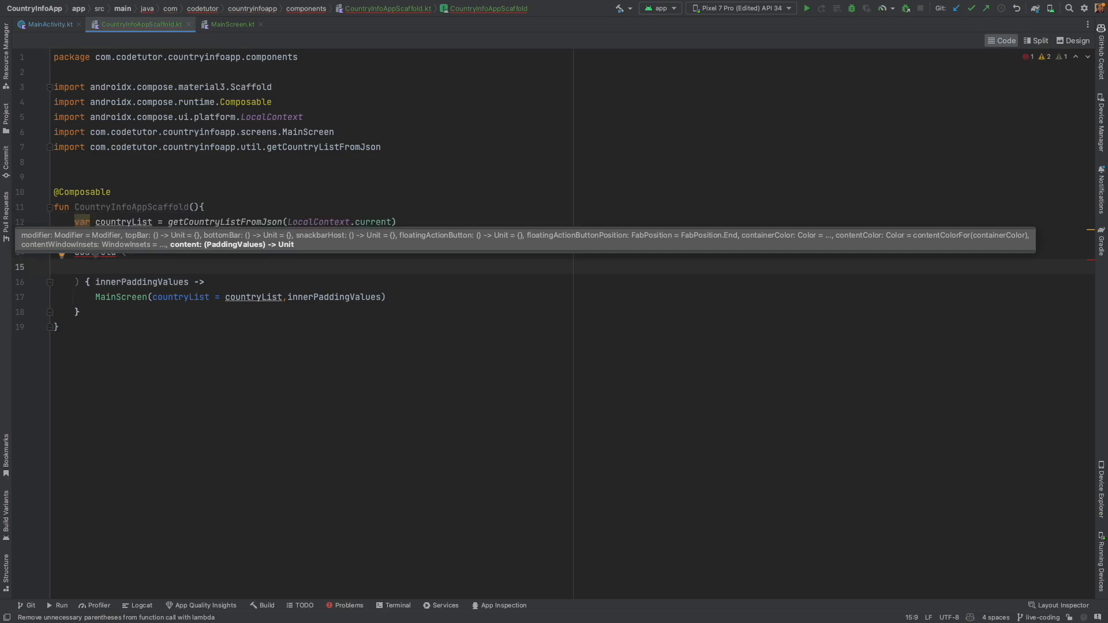
pyautogui.write('topBar = ')
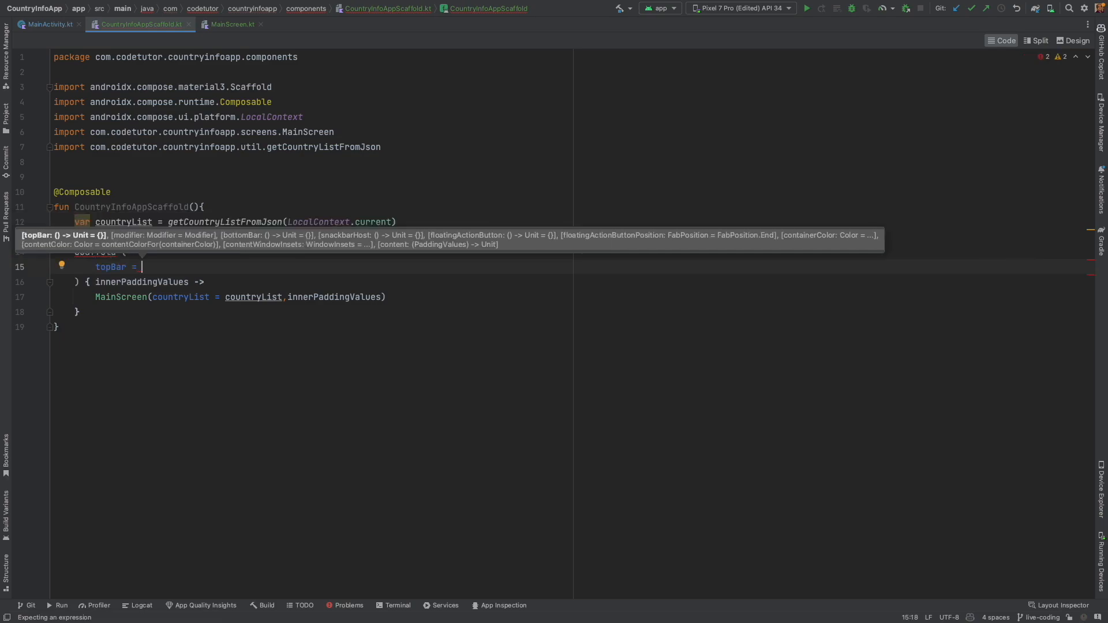
pyautogui.write('{')
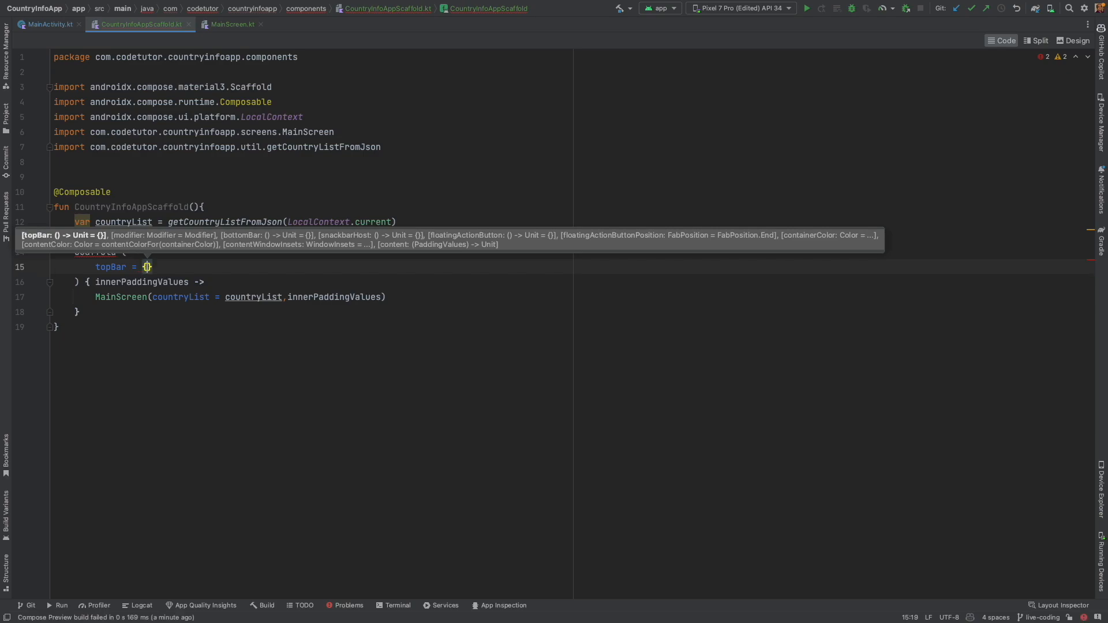
# Add topBar = { TopAppBar(...) } with the title placeholder replaced by "CountryInfoApp"
pyautogui.press('Return')
pyautogui.write('ToApp')
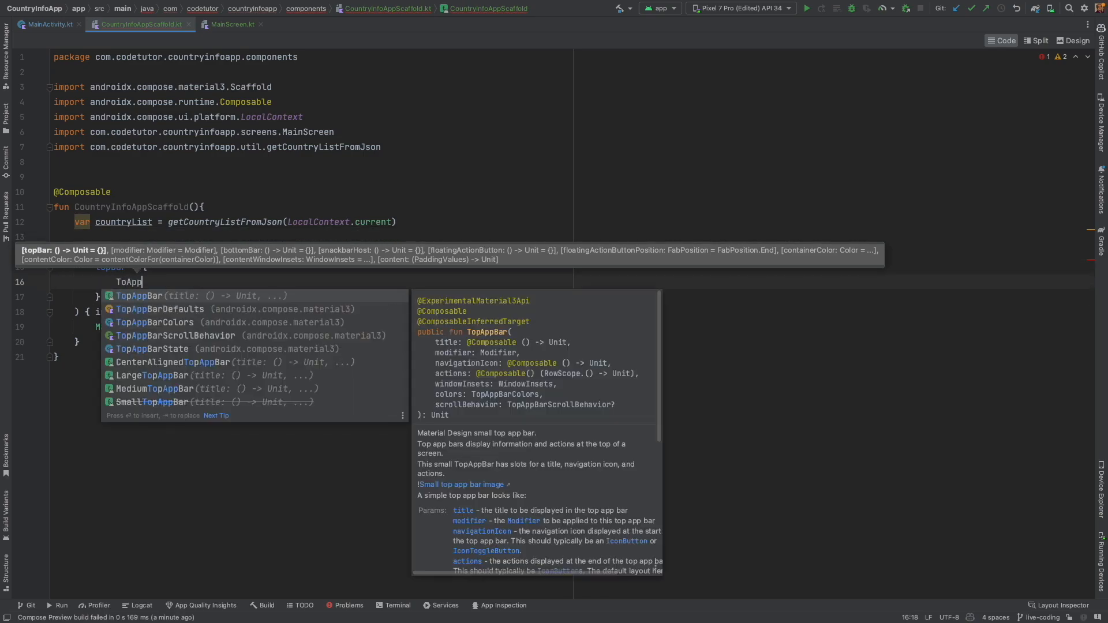
pyautogui.press('Return')
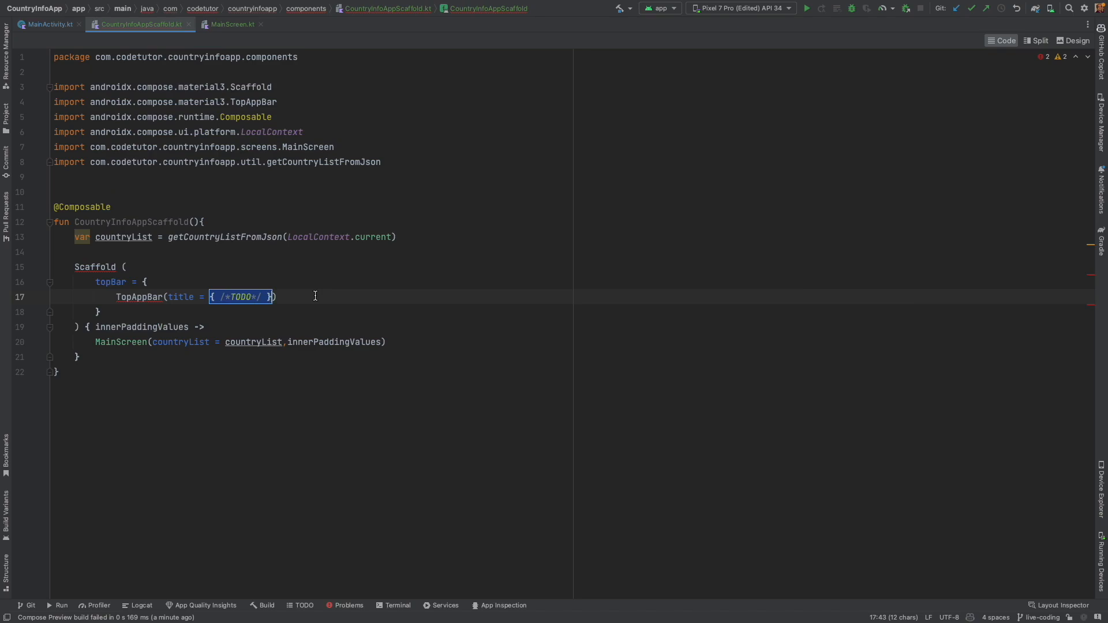
pyautogui.press('BackSpace')
pyautogui.write('"')
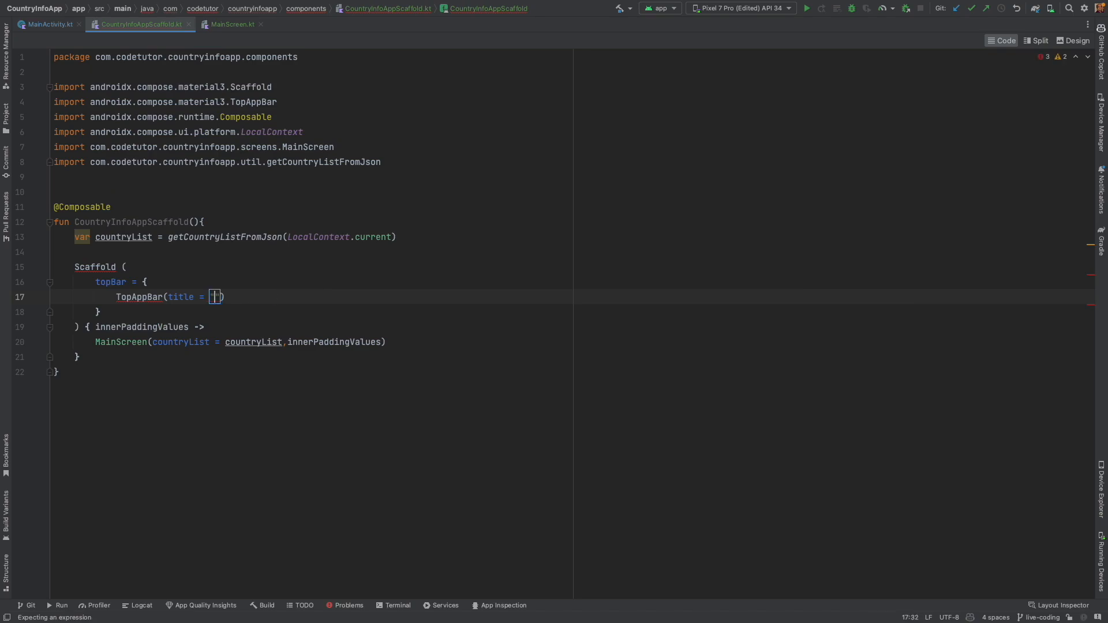
pyautogui.write('Country')
pyautogui.write('Info')
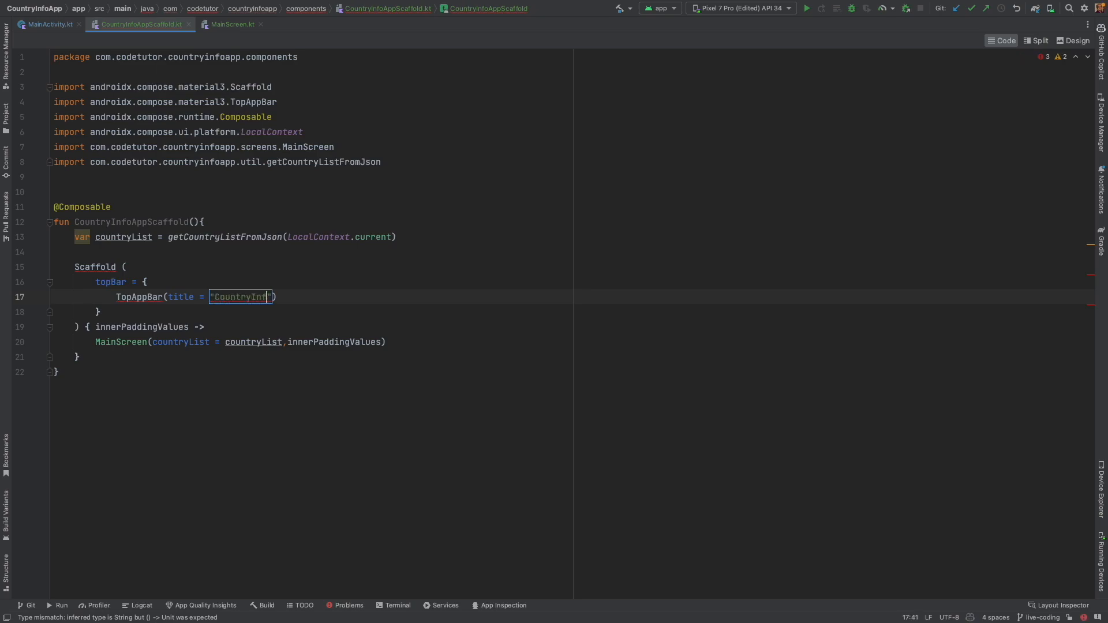
pyautogui.write('App')
# Cut out the single-line TopAppBar call to rewrite it
pyautogui.click(90, 294)
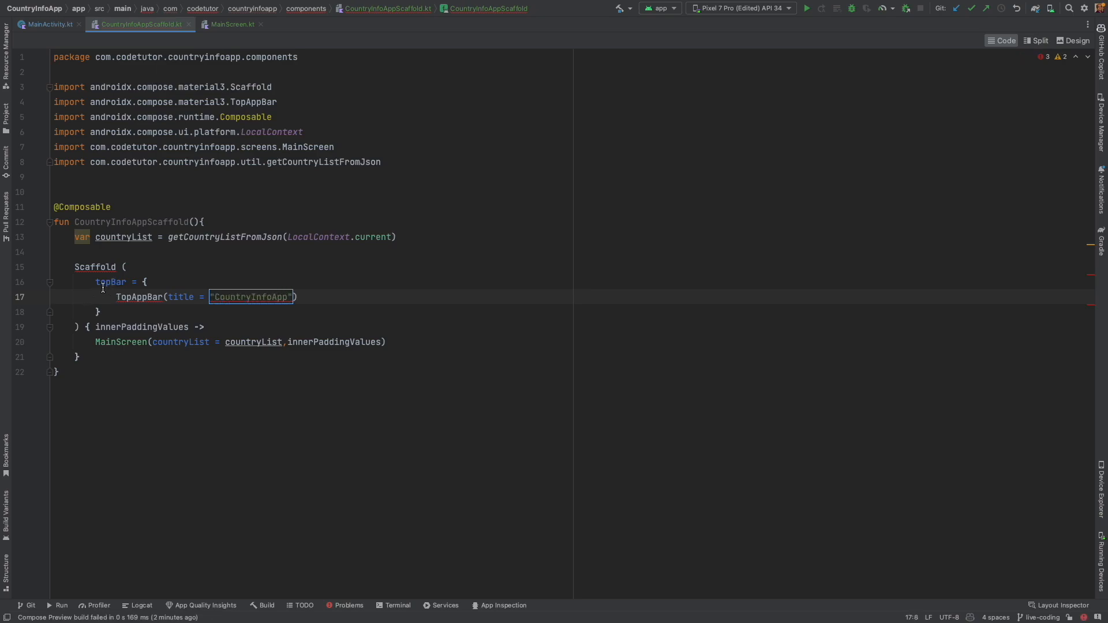
pyautogui.press('Home')
pyautogui.hotkey('shift', 'End')
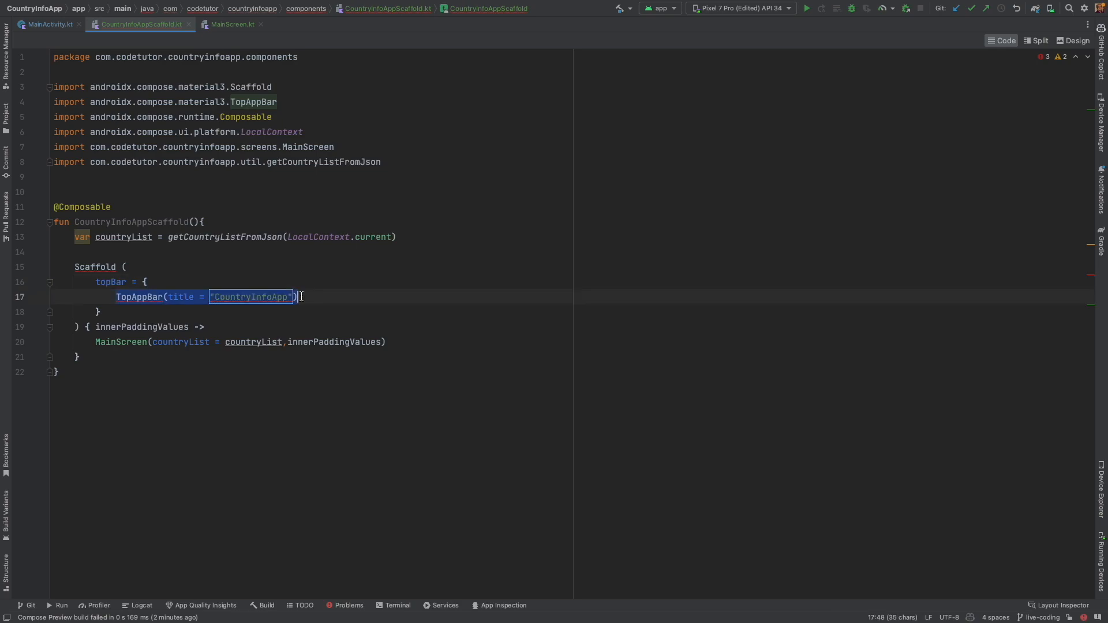
pyautogui.hotkey('ctrl', 'x')
pyautogui.write('Top')
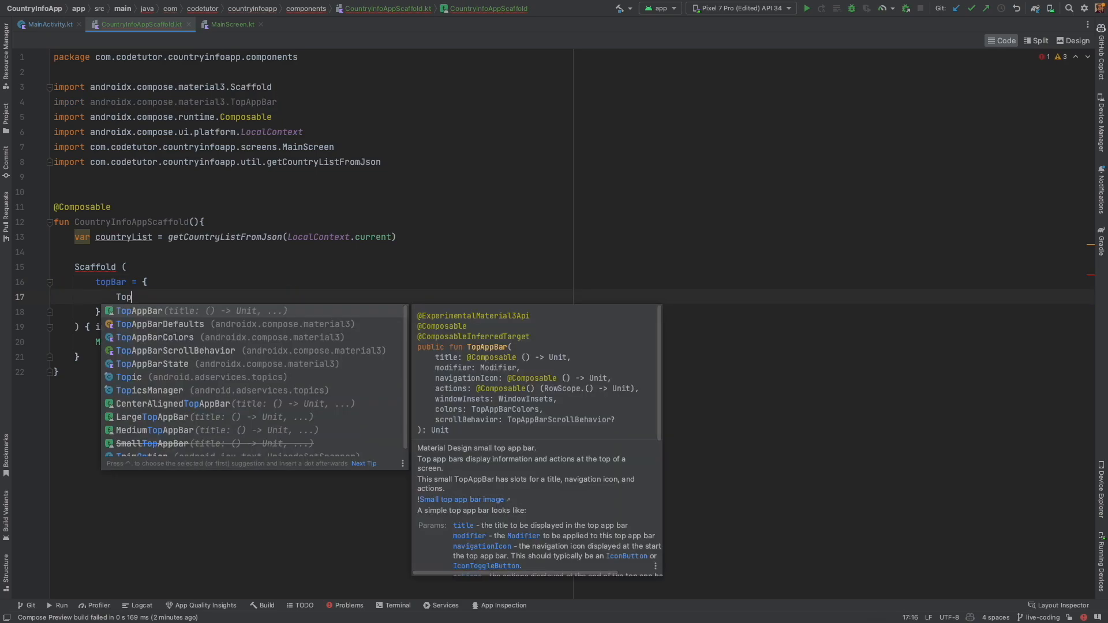
pyautogui.write('App')
# Retype TopAppBar( across lines and start colors = TopAppBarDefaults
pyautogui.press('Return')
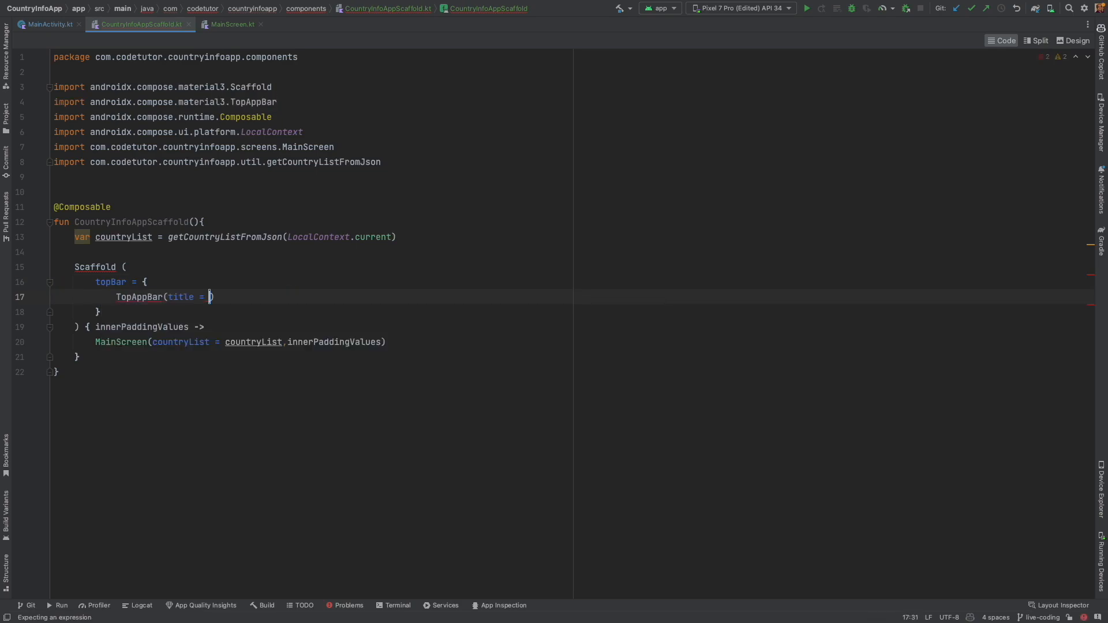
pyautogui.press('Return')
pyautogui.write('col')
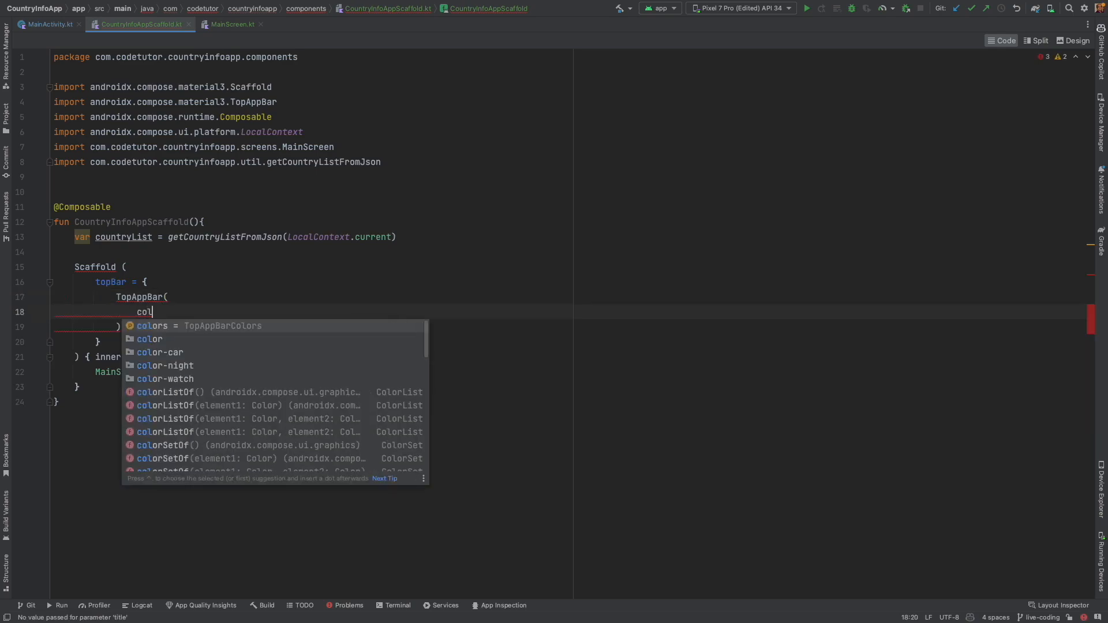
pyautogui.press('Return')
pyautogui.write('Top')
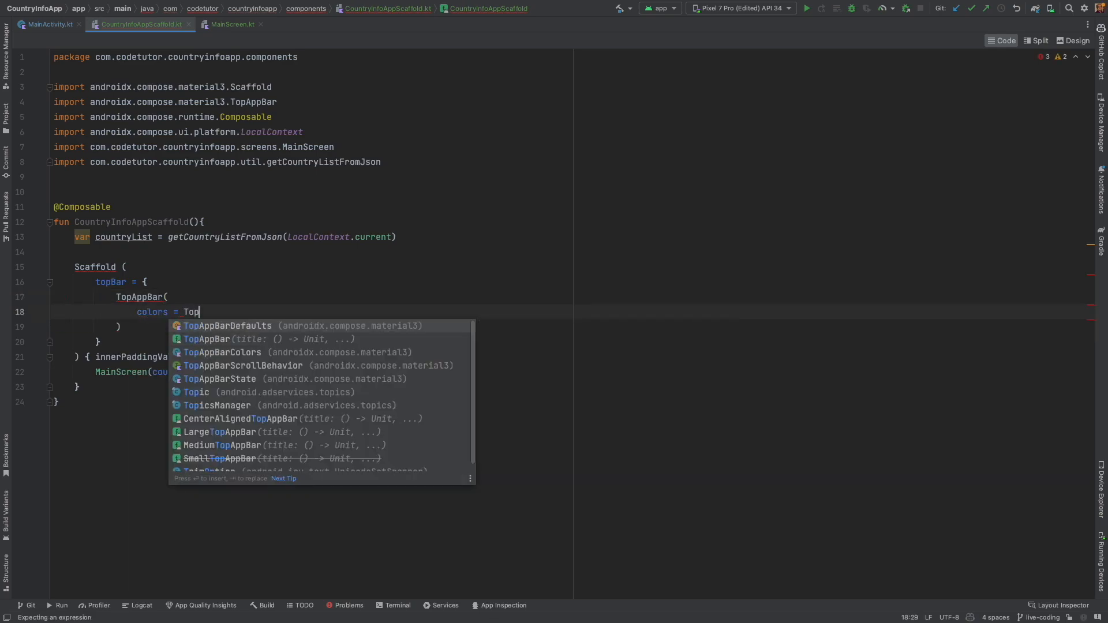
pyautogui.press('Return')
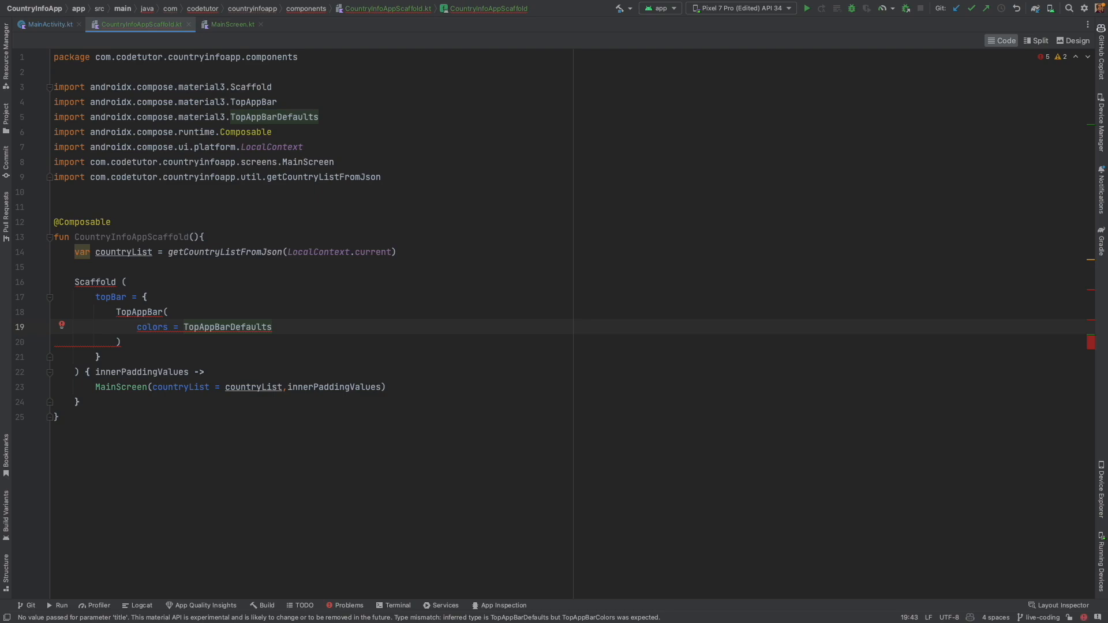
pyautogui.write('.s')
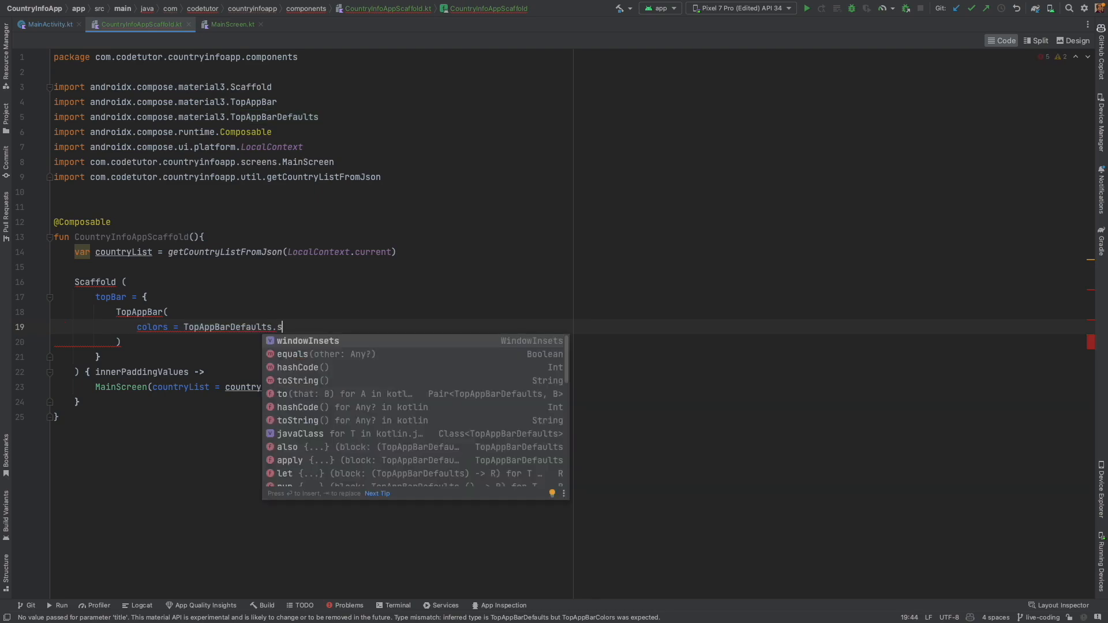
pyautogui.write('m')
# Correct the member to smallTopAppBarColors() after first inserting largeTopAppBarColors
pyautogui.press('BackSpace')
pyautogui.press('BackSpace')
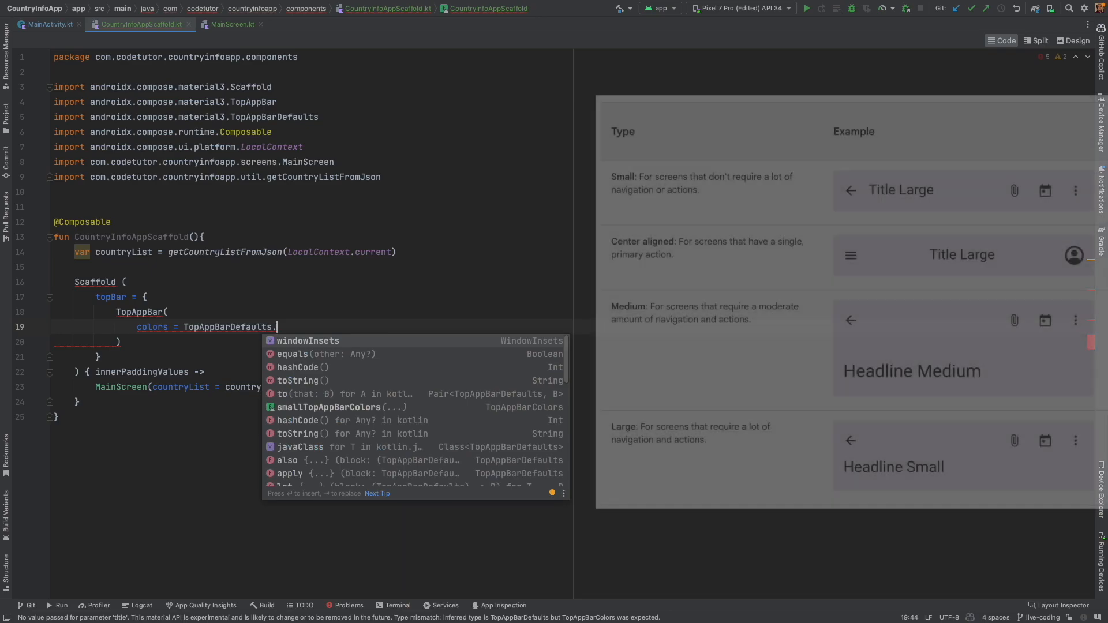
pyautogui.write('la')
pyautogui.press('Return')
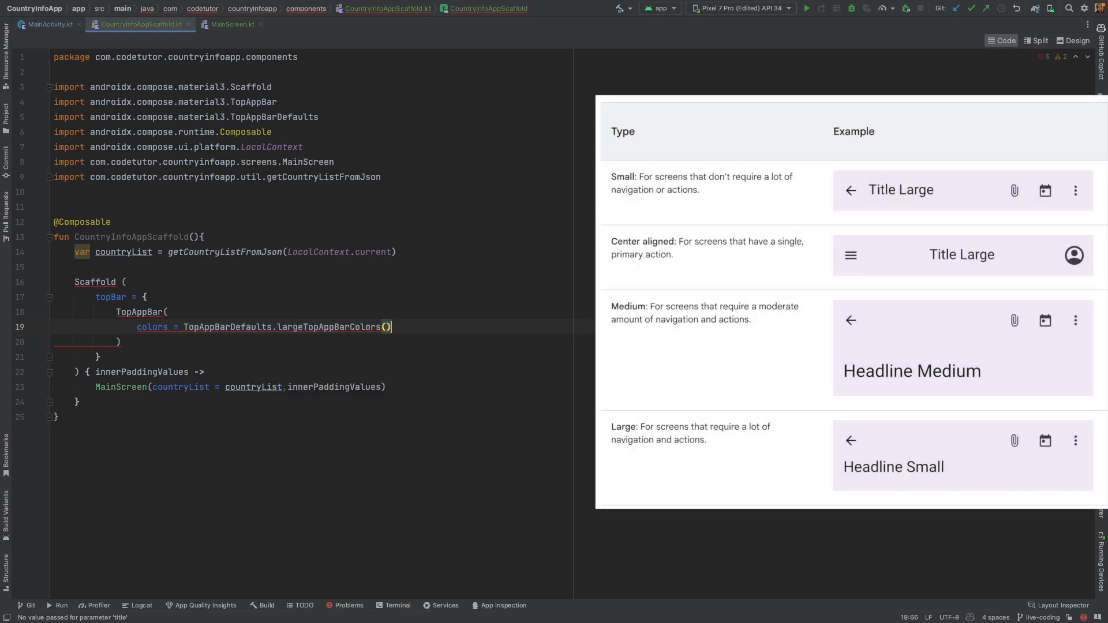
pyautogui.press('BackSpace')
pyautogui.press('BackSpace')
pyautogui.press('BackSpace')
pyautogui.press('BackSpace')
pyautogui.press('BackSpace')
pyautogui.press('BackSpace')
pyautogui.press('BackSpace')
pyautogui.press('BackSpace')
pyautogui.press('BackSpace')
pyautogui.press('BackSpace')
pyautogui.press('BackSpace')
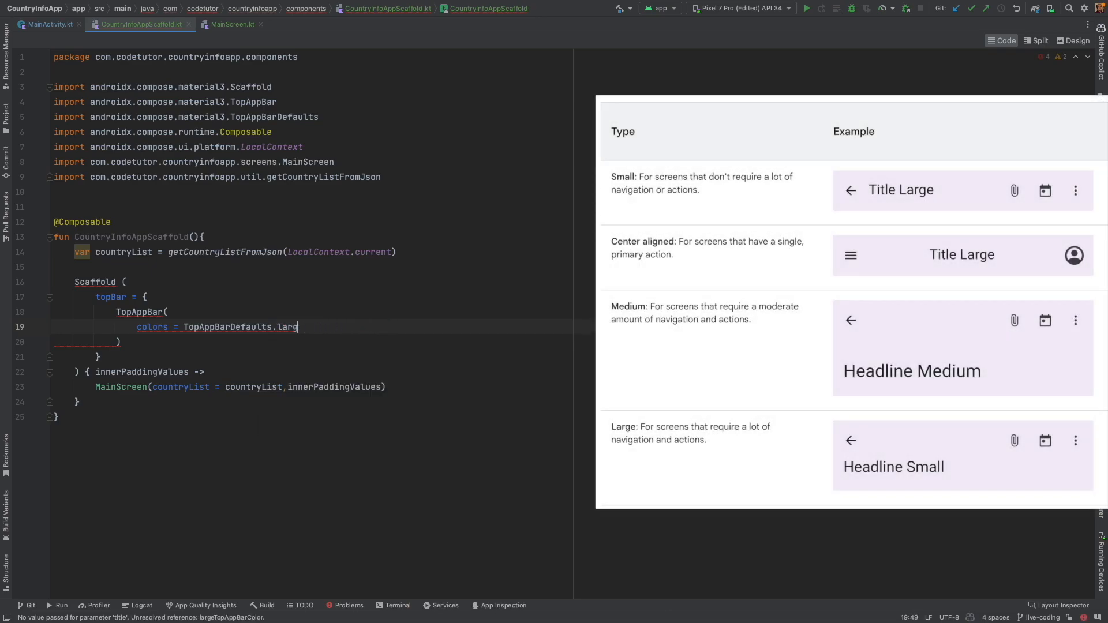
pyautogui.press('BackSpace')
pyautogui.press('BackSpace')
pyautogui.press('BackSpace')
pyautogui.press('BackSpace')
pyautogui.press('BackSpace')
pyautogui.write('.sma')
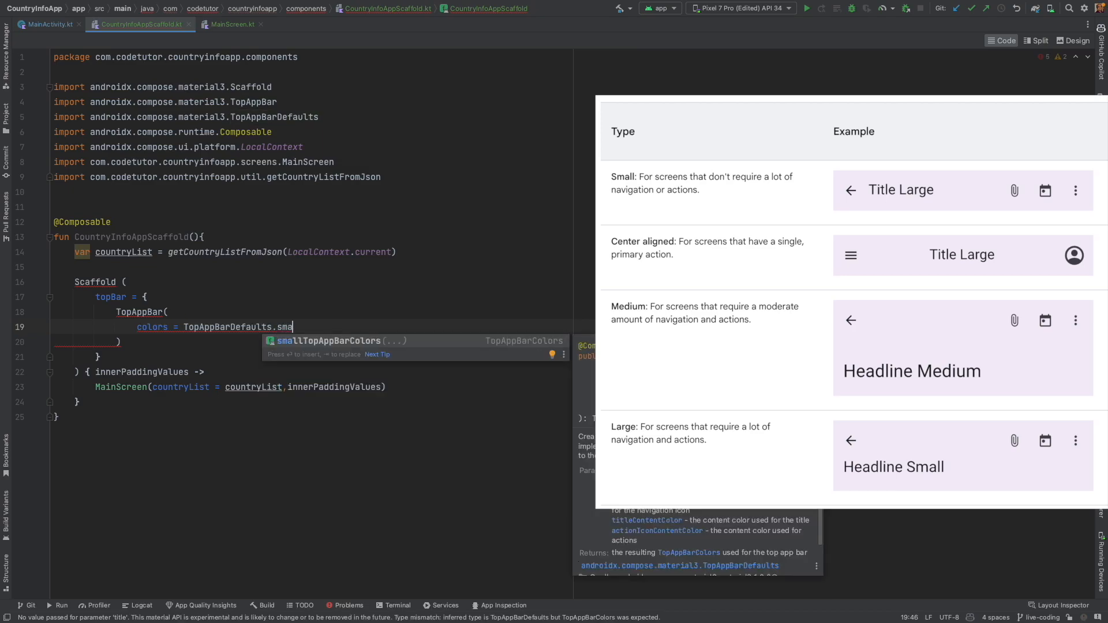
pyautogui.press('Return')
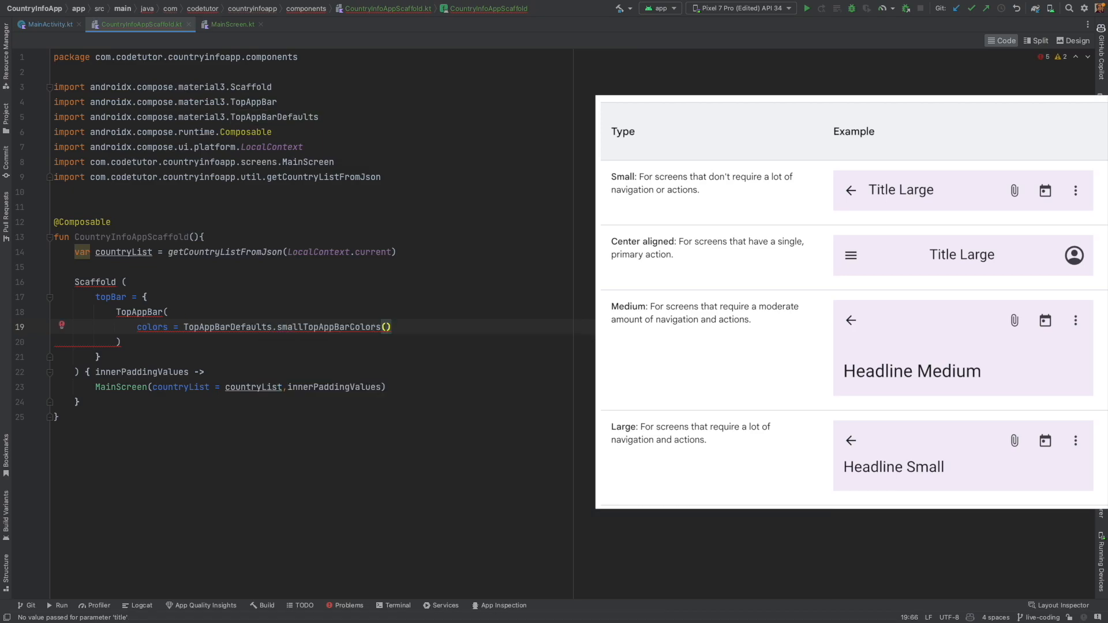
# Set containerColor = MaterialTheme.colorScheme.primaryContainer, ending with a comma and new line
pyautogui.press('Return')
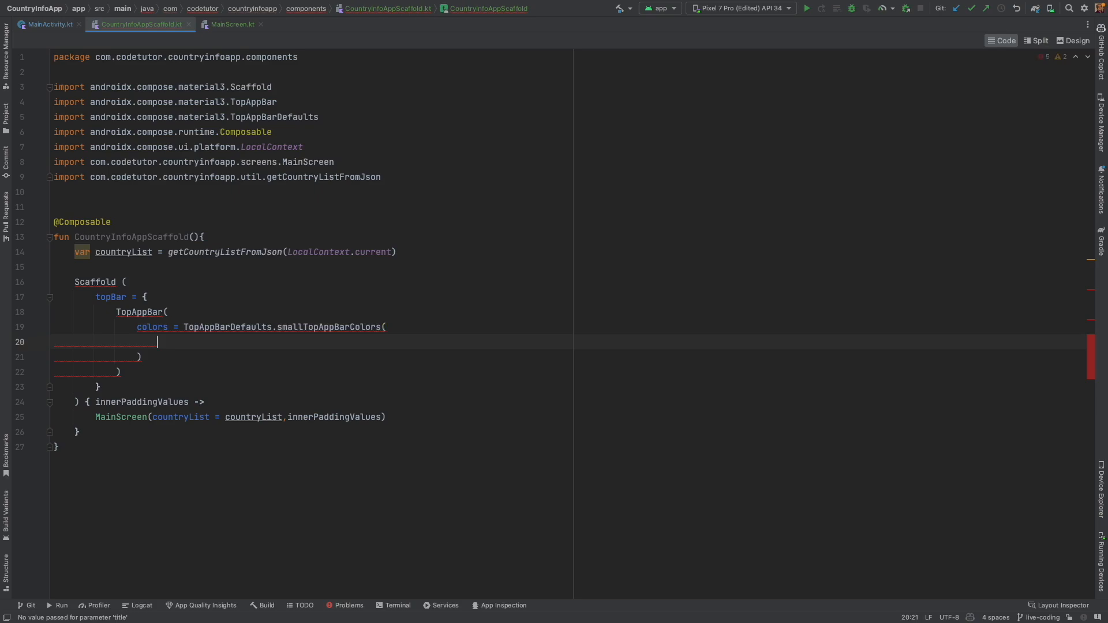
pyautogui.write('containerColor =')
pyautogui.press('Return')
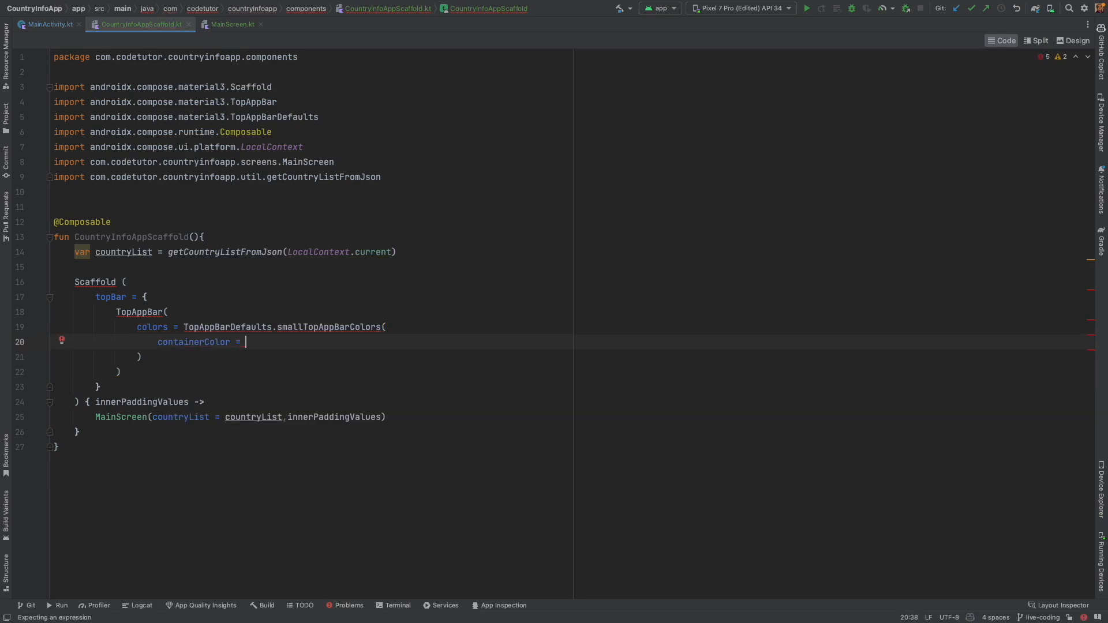
pyautogui.write('Ma')
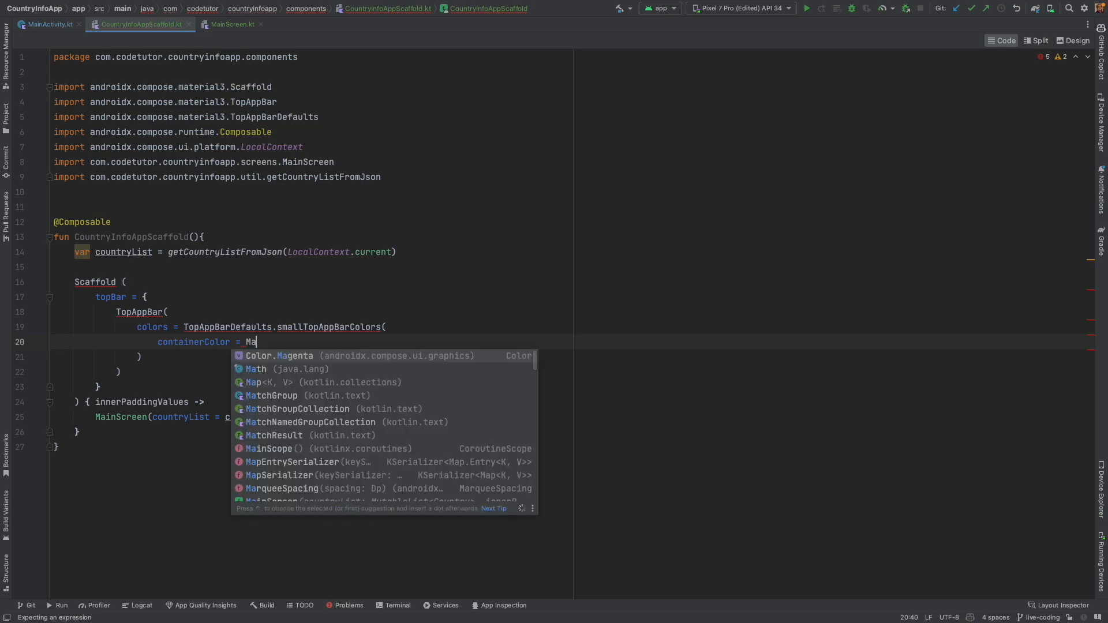
pyautogui.write('te')
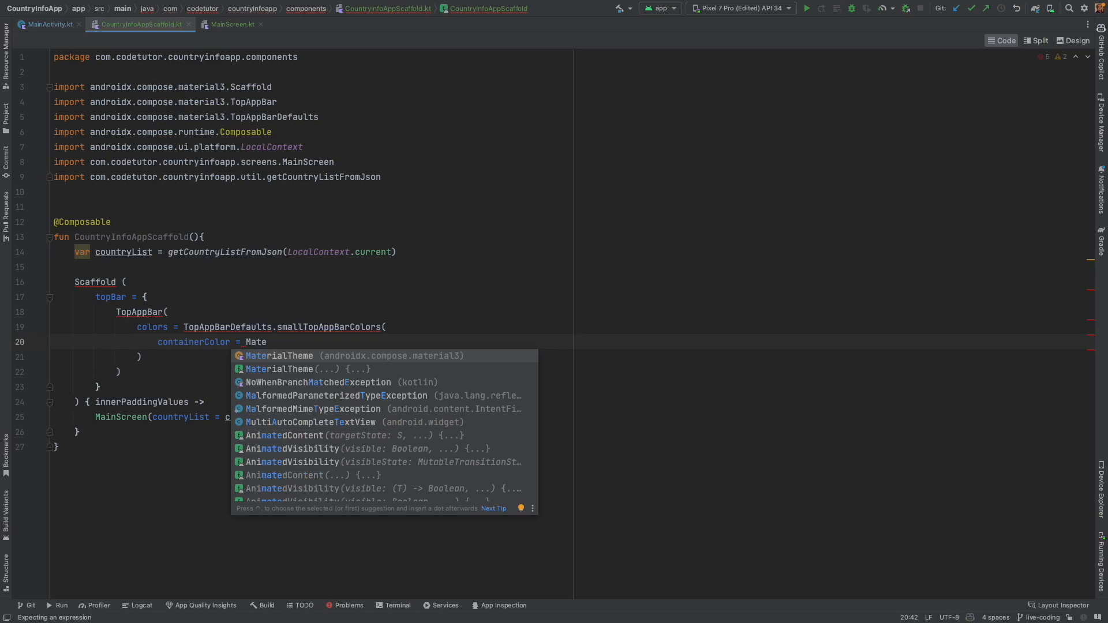
pyautogui.press('Return')
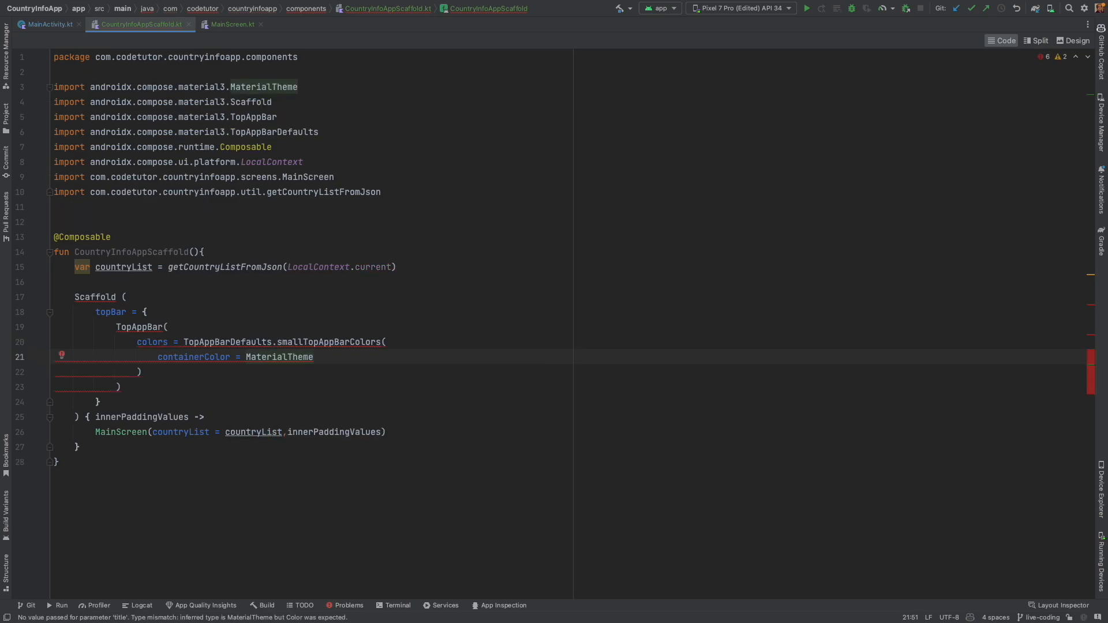
pyautogui.write('.col')
pyautogui.press('Return')
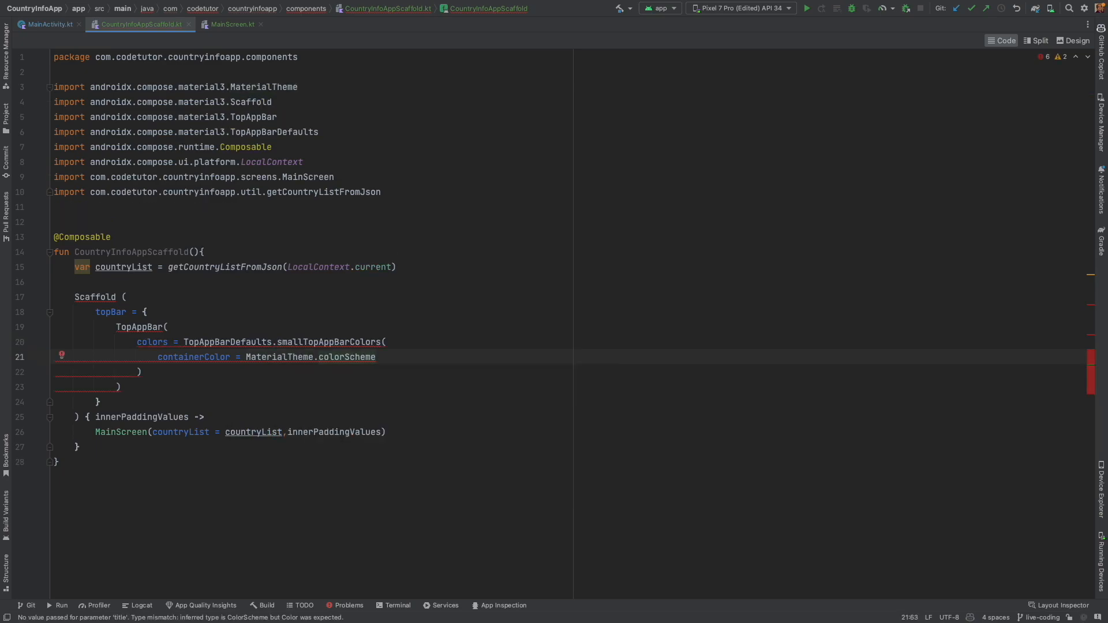
pyautogui.write('.pri')
pyautogui.press('Return')
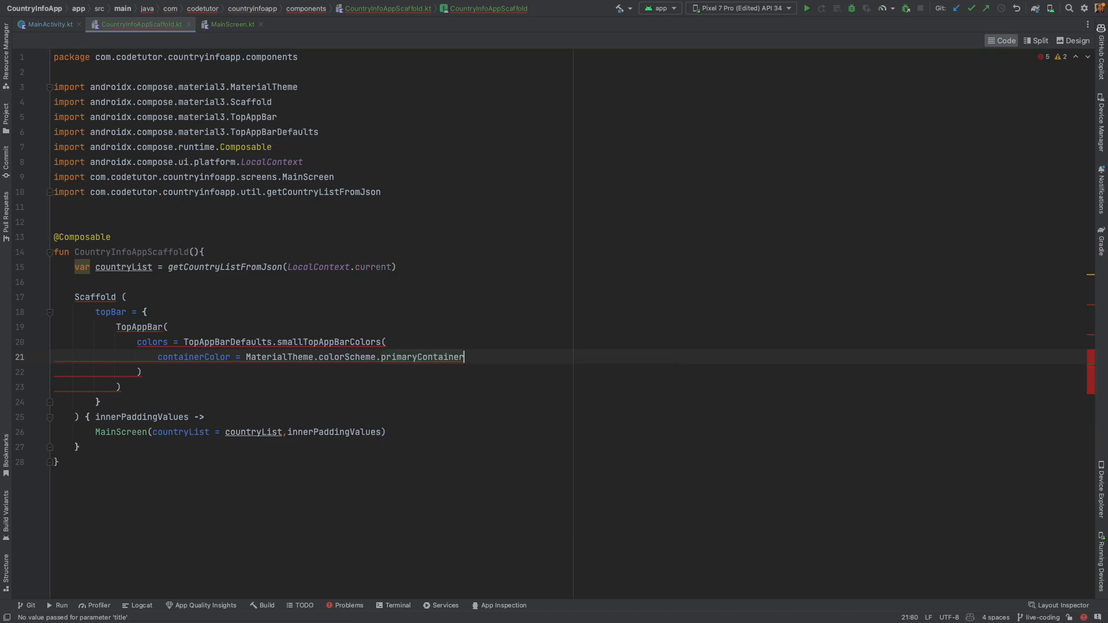
pyautogui.write(',')
pyautogui.press('Return')
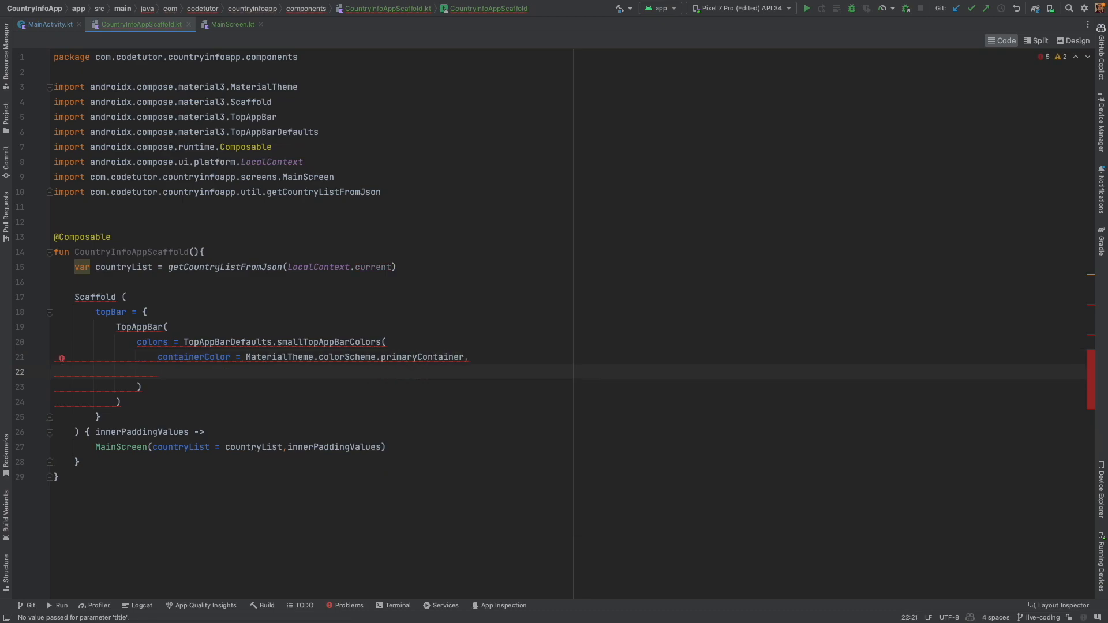
pyautogui.write('tit')
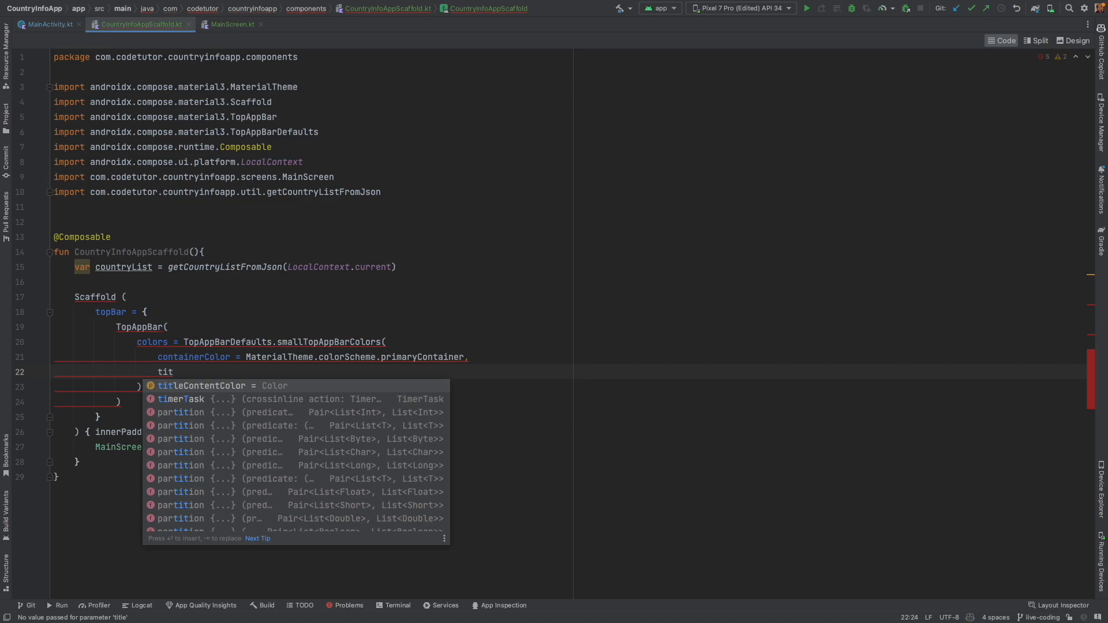
# Set titleContentColor = MaterialTheme.colorScheme.primary
pyautogui.press('Return')
pyautogui.write('Mat')
pyautogui.press('Return')
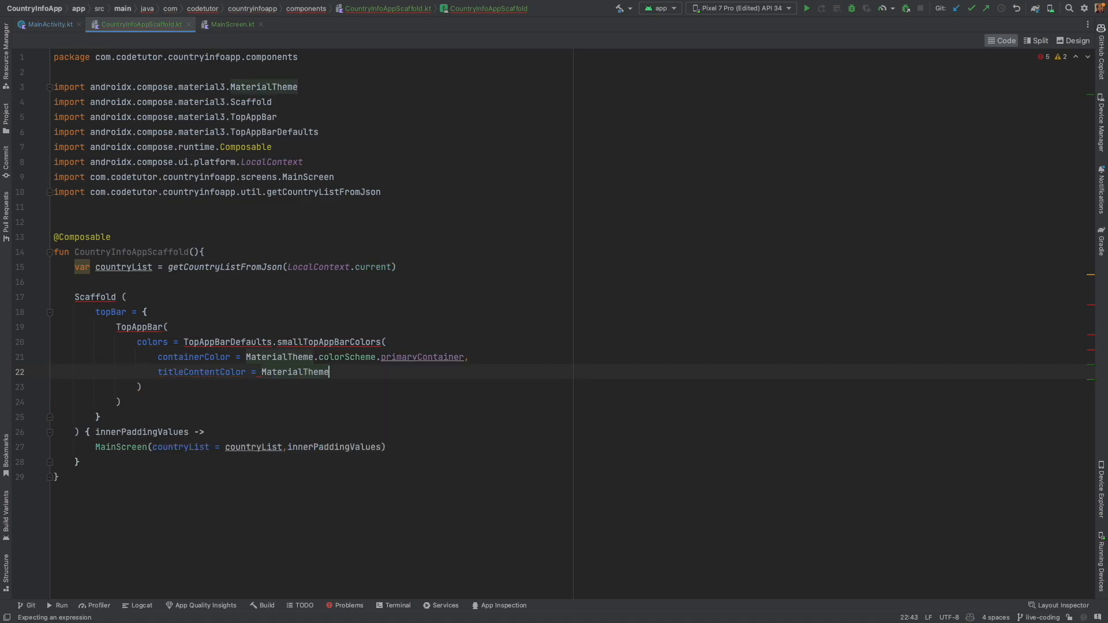
pyautogui.write('.')
pyautogui.press('Return')
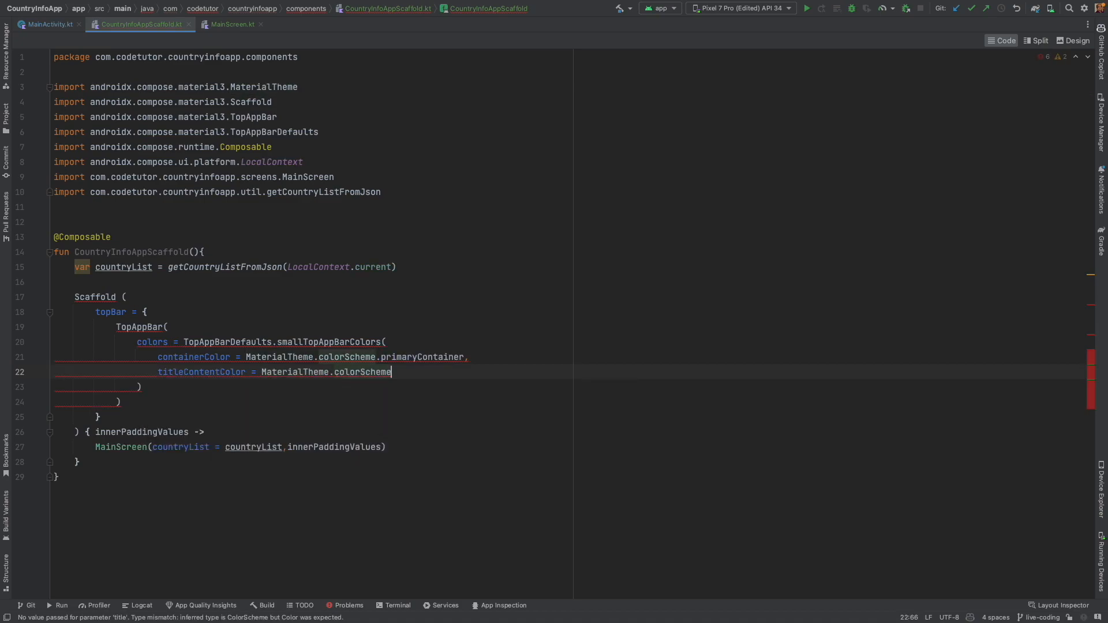
pyautogui.write('.')
pyautogui.press('Return')
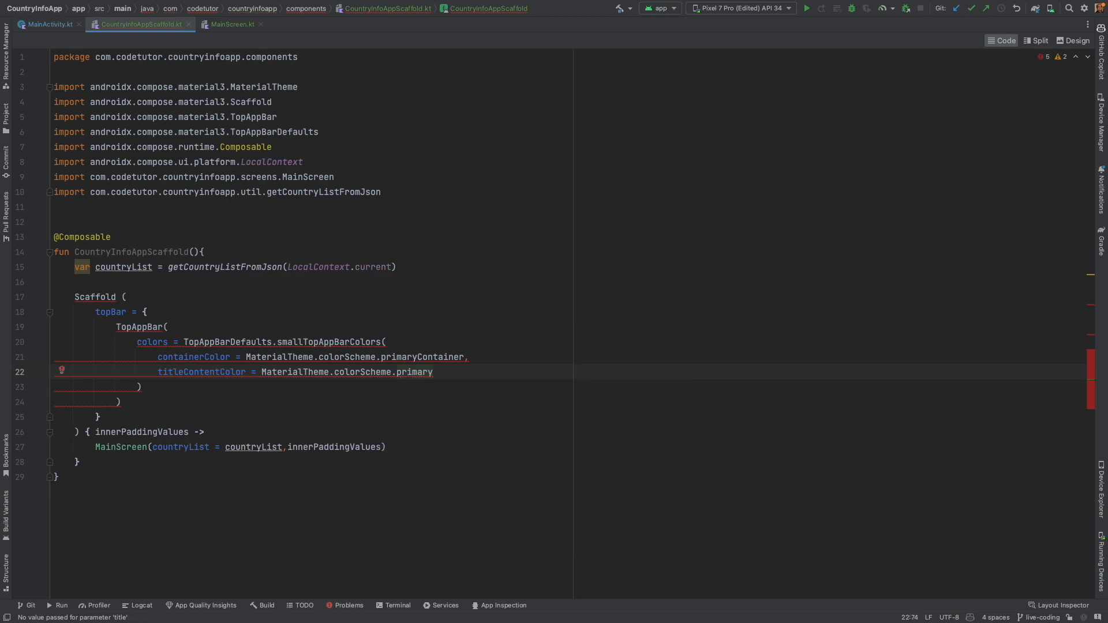
# Add a title = { Text(...) } block after the colors argument
pyautogui.press('Down')
pyautogui.write(',')
pyautogui.press('Return')
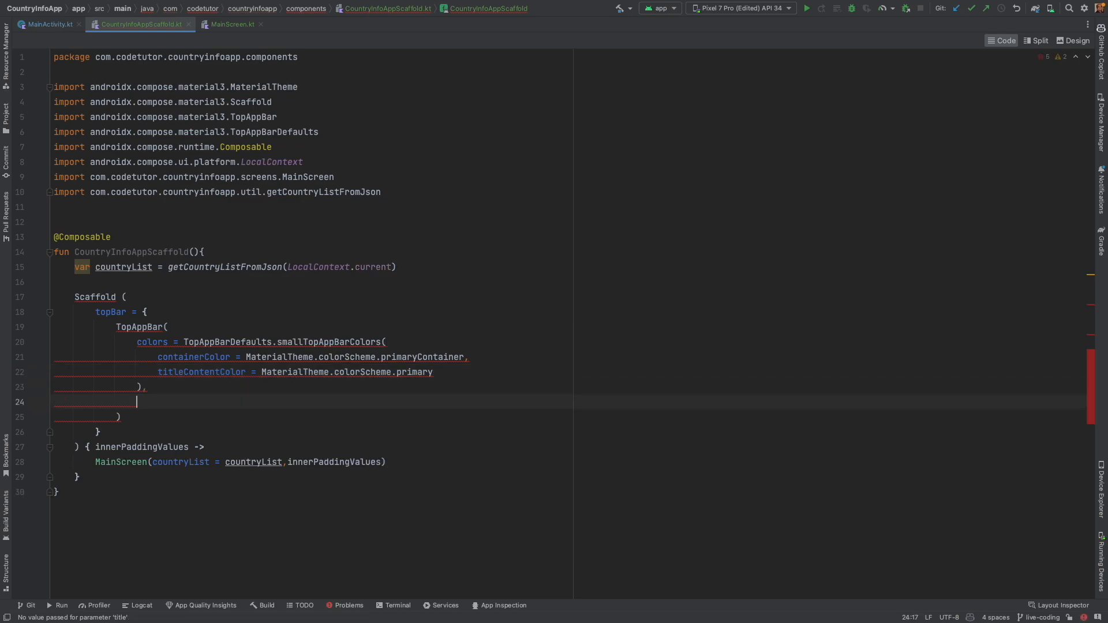
pyautogui.write('title = {')
pyautogui.press('Return')
pyautogui.write('Text')
pyautogui.press('Return')
pyautogui.write('"Country')
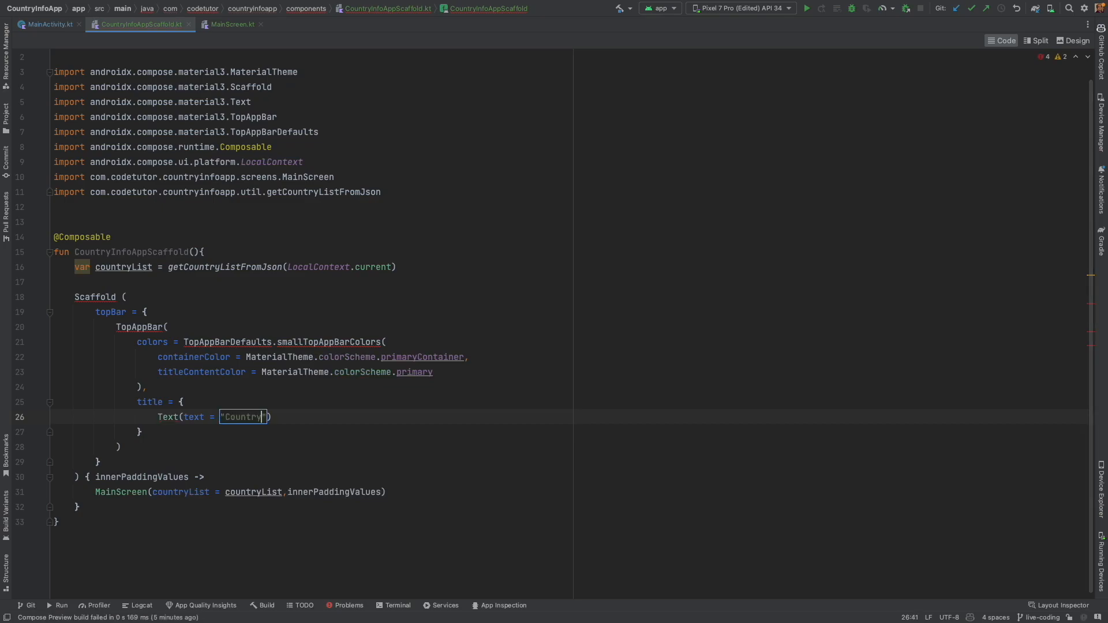
pyautogui.write('InfoApp')
# Opt in to ExperimentalMaterial3Api from the TopAppBar warning popup
pyautogui.click(62, 345)
pyautogui.moveTo(139, 327)
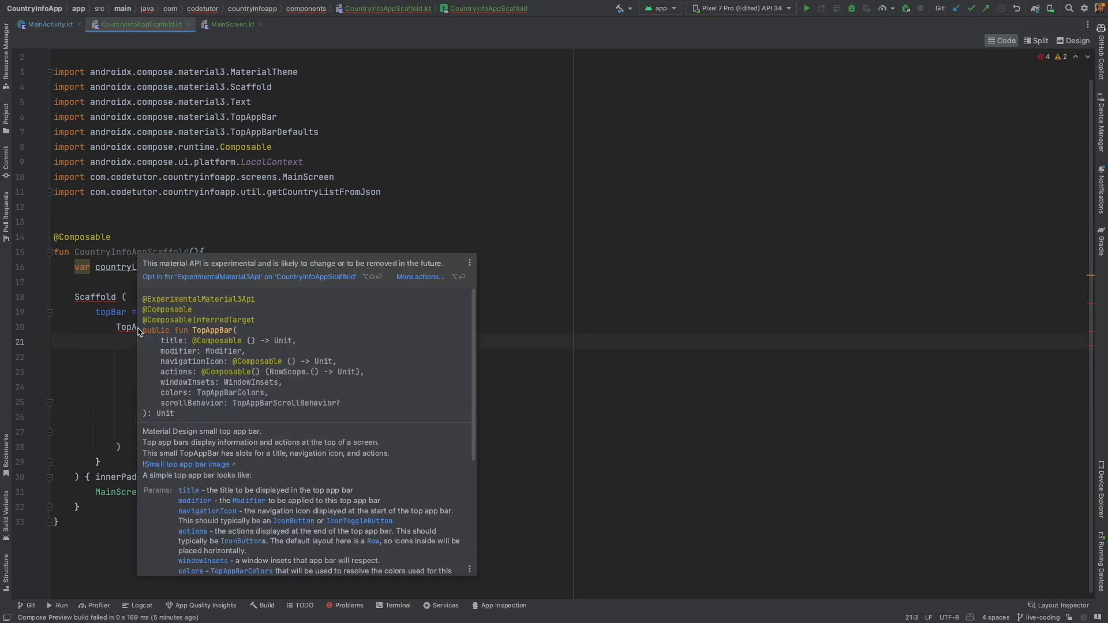
pyautogui.click(116, 343)
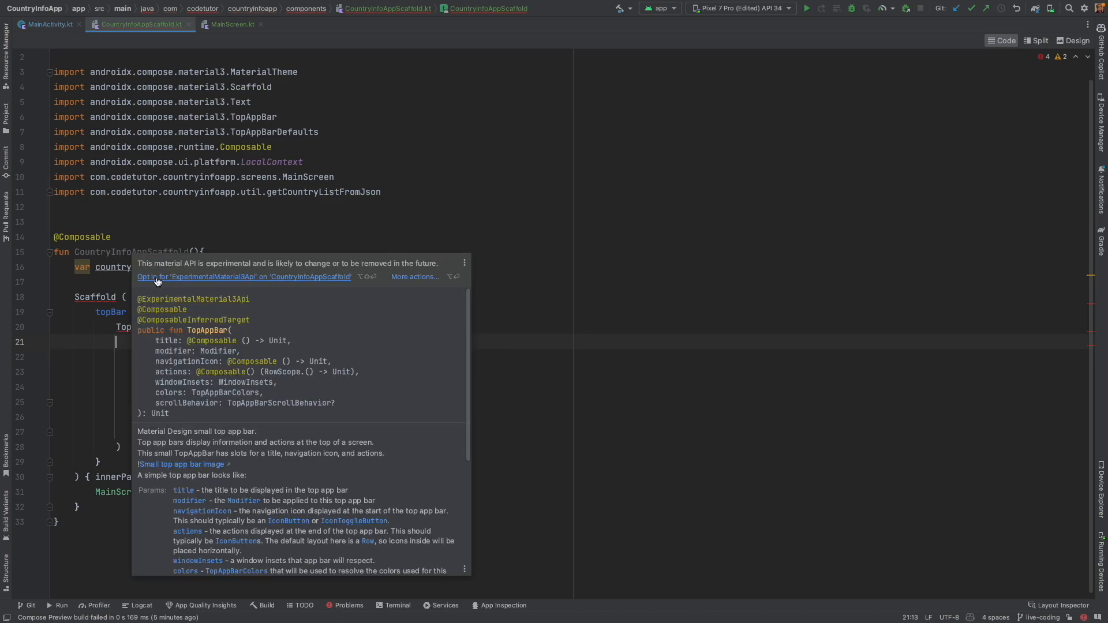
pyautogui.click(244, 278)
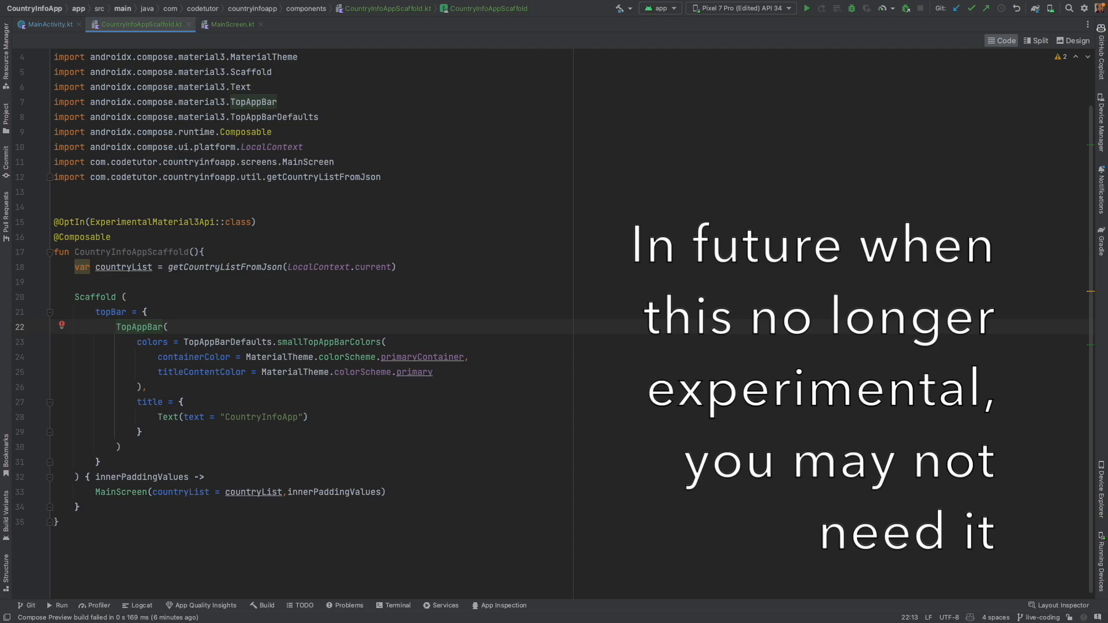
pyautogui.moveTo(57, 522); pyautogui.dragTo(56, 221)
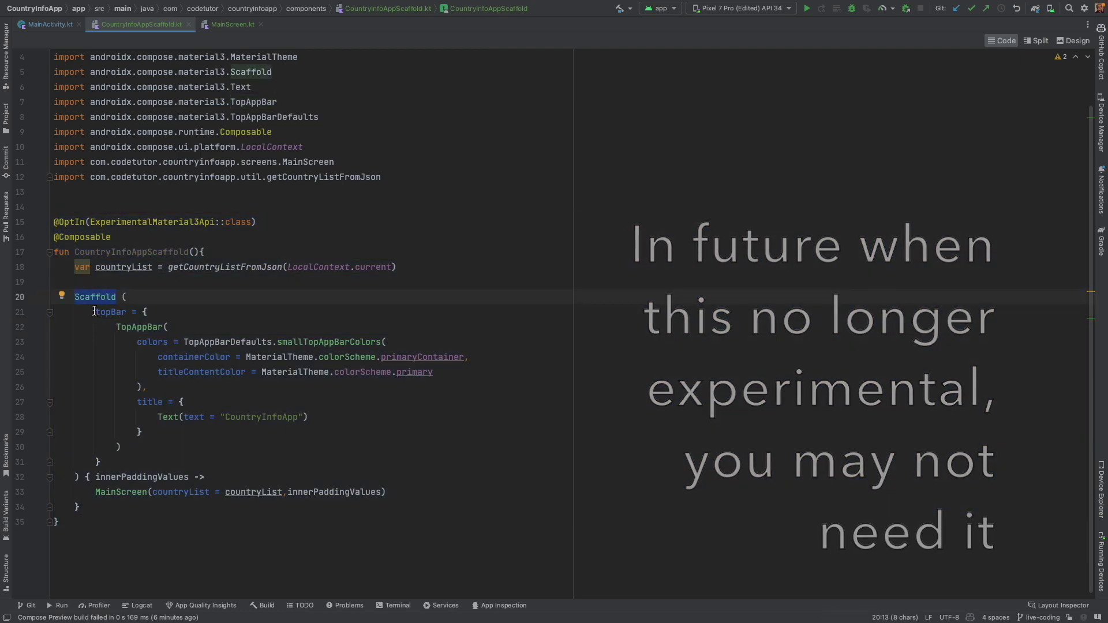
pyautogui.moveTo(95, 311)
pyautogui.mouseDown()
pyautogui.moveTo(157, 372)
pyautogui.moveTo(165, 453)
pyautogui.mouseUp()
pyautogui.click(125, 327)
pyautogui.moveTo(465, 381); pyautogui.dragTo(145, 356)
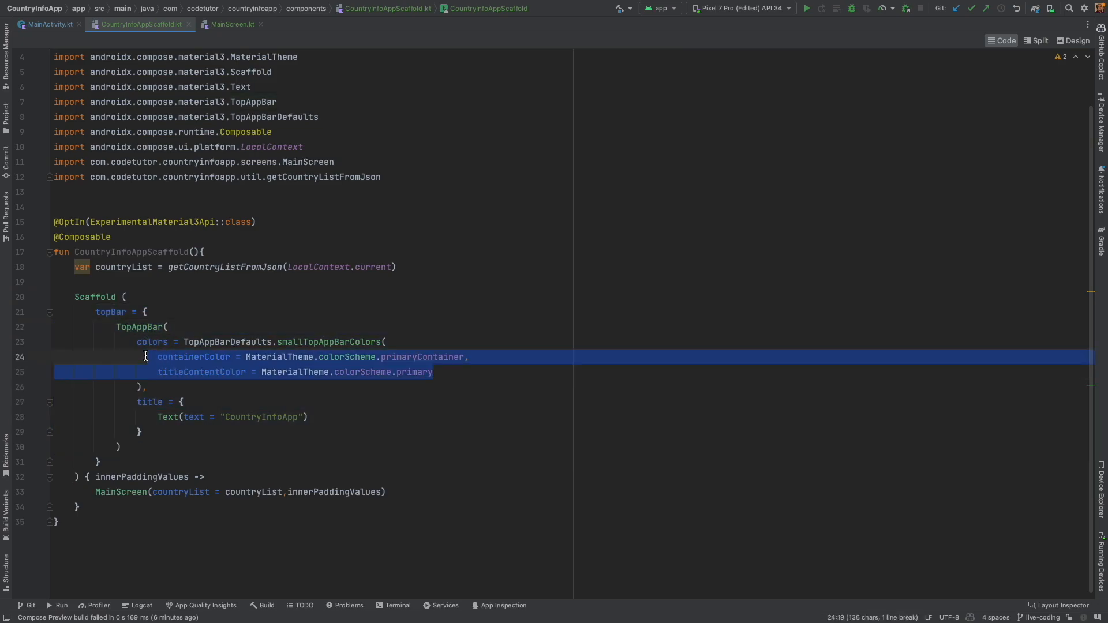
pyautogui.moveTo(137, 402); pyautogui.dragTo(144, 432)
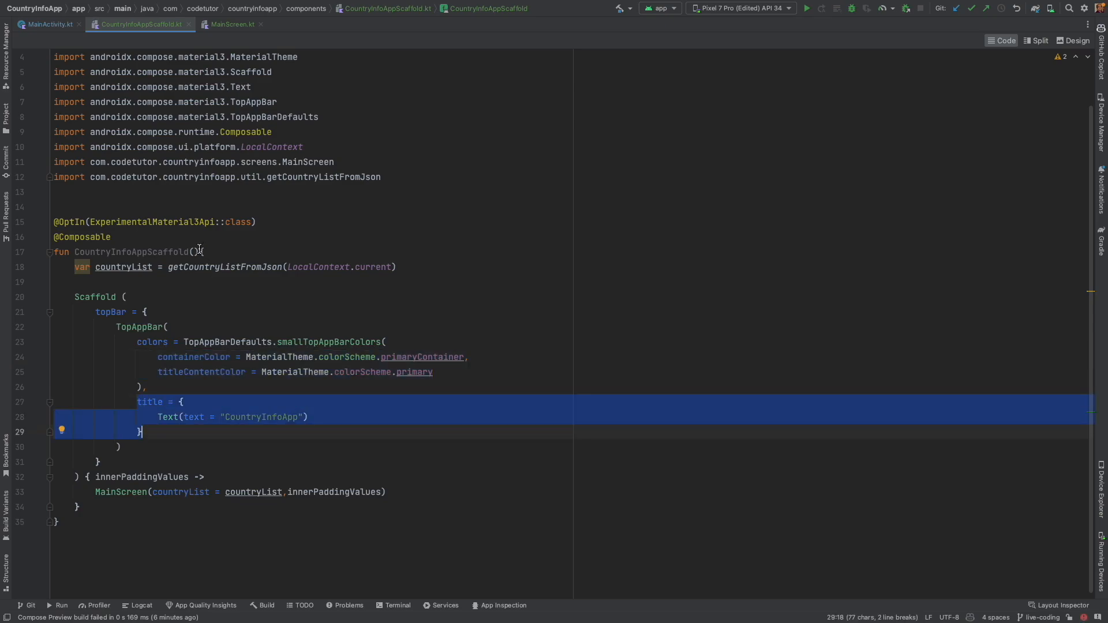
pyautogui.moveTo(203, 252); pyautogui.dragTo(75, 252)
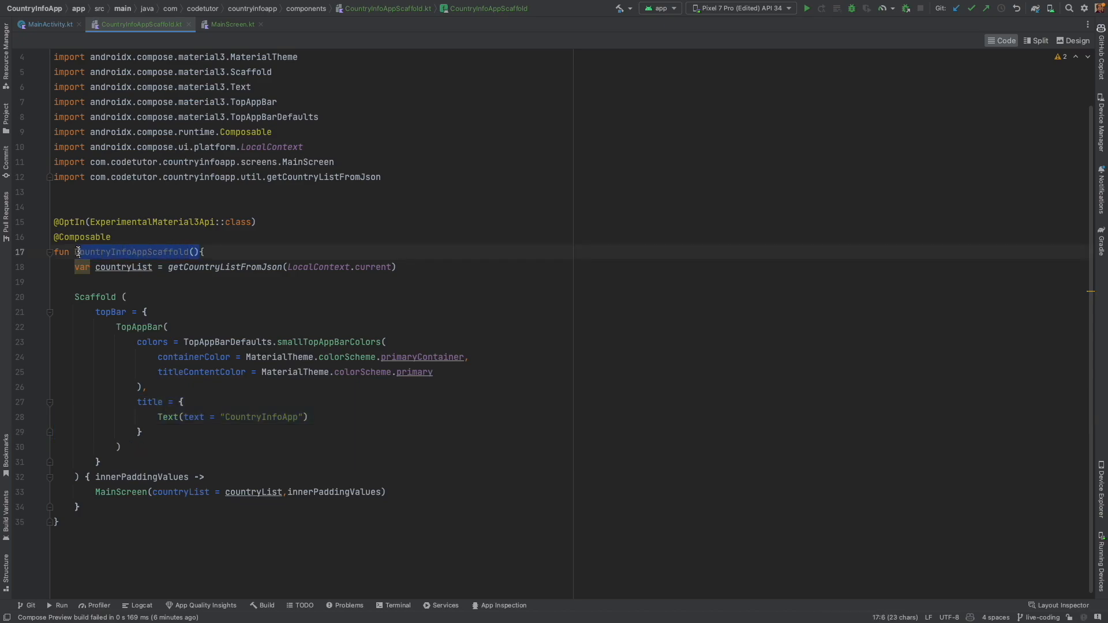
pyautogui.click(49, 24)
# Replace the MainScreen(...) call in setContent with CountryInfoAppScaffold() and its import
pyautogui.moveTo(116, 267); pyautogui.dragTo(308, 267)
pyautogui.write('CountryInfoAppScaffold')
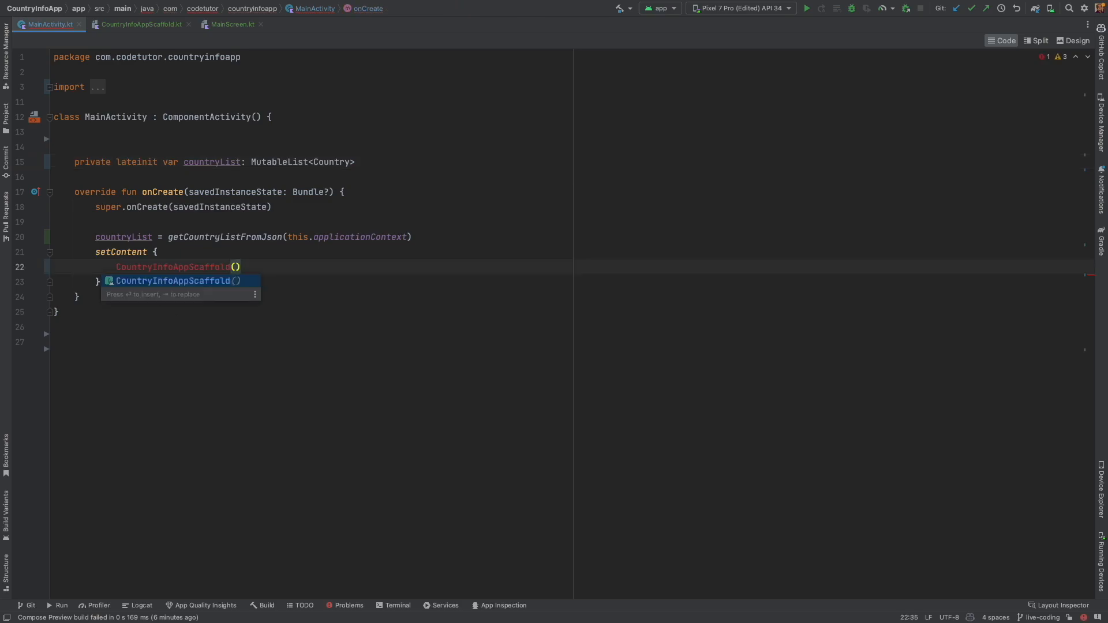
pyautogui.press('Return')
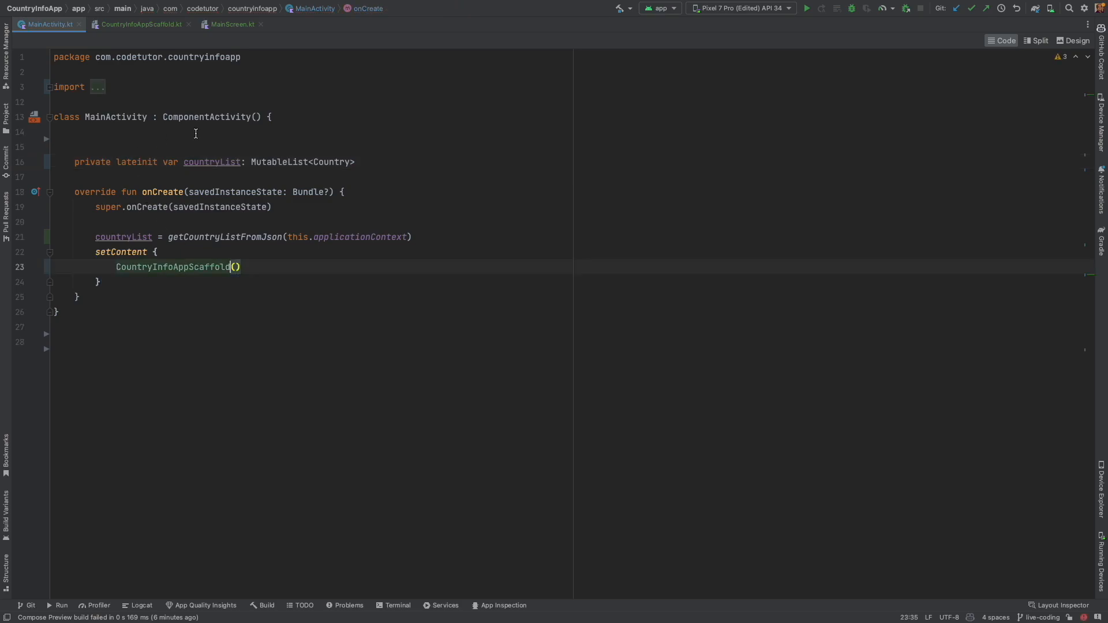
# Delete the countryList field, its JSON-loading line and leftover blank lines
pyautogui.click(388, 158)
pyautogui.hotkey('shift', 'Home')
pyautogui.press('BackSpace')
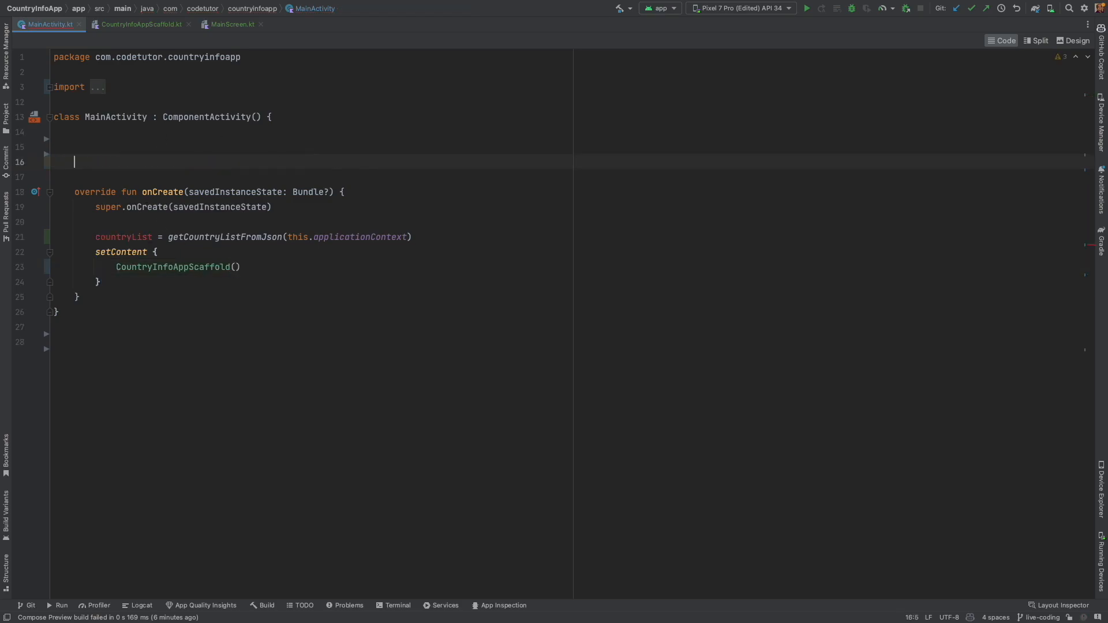
pyautogui.press('Down')
pyautogui.press('Down')
pyautogui.press('Down')
pyautogui.press('End')
pyautogui.hotkey('shift', 'Home')
pyautogui.press('BackSpace')
pyautogui.press('BackSpace')
pyautogui.press('Up')
pyautogui.press('Up')
pyautogui.press('Up')
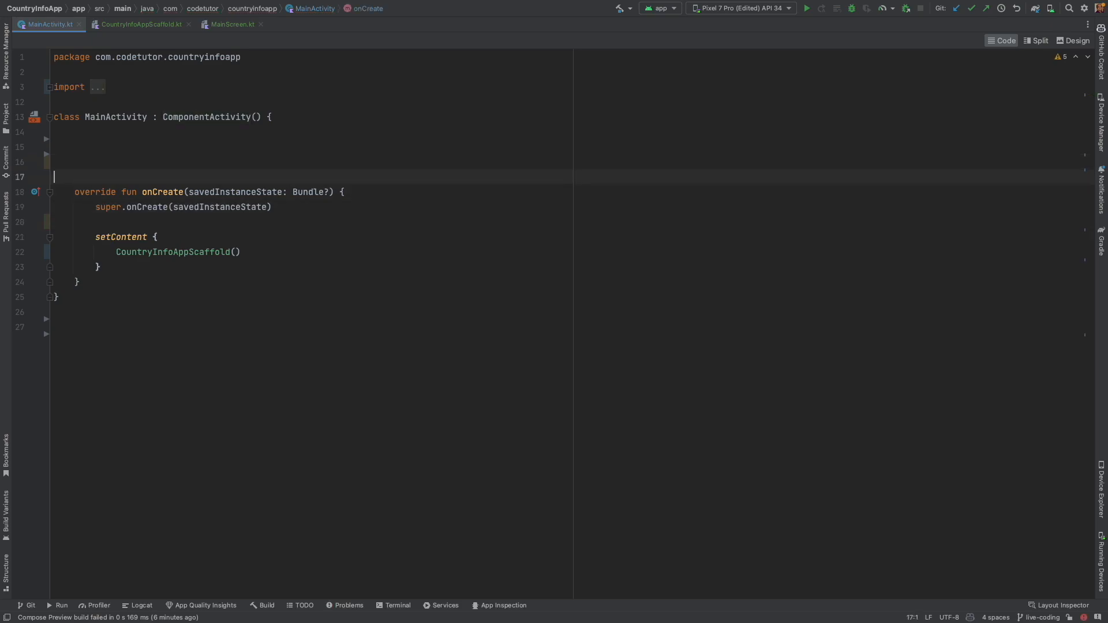
pyautogui.press('BackSpace')
pyautogui.press('BackSpace')
pyautogui.press('BackSpace')
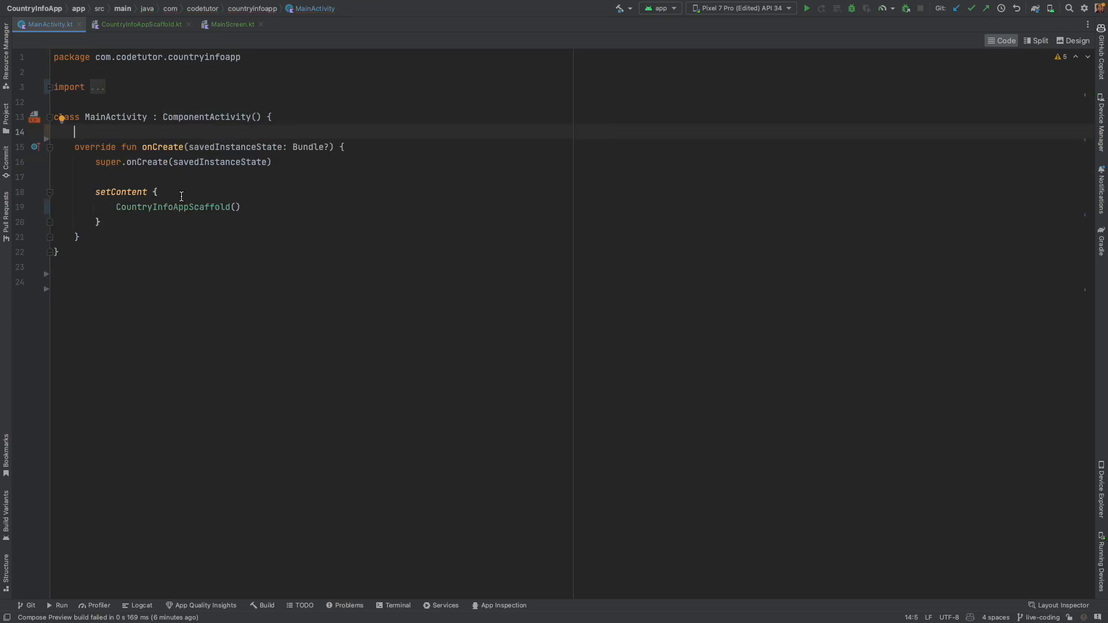
# Highlight the country-list loading line in the scaffold file and return to MainActivity
pyautogui.keyDown('super'); pyautogui.click(213, 210); pyautogui.keyUp('super')
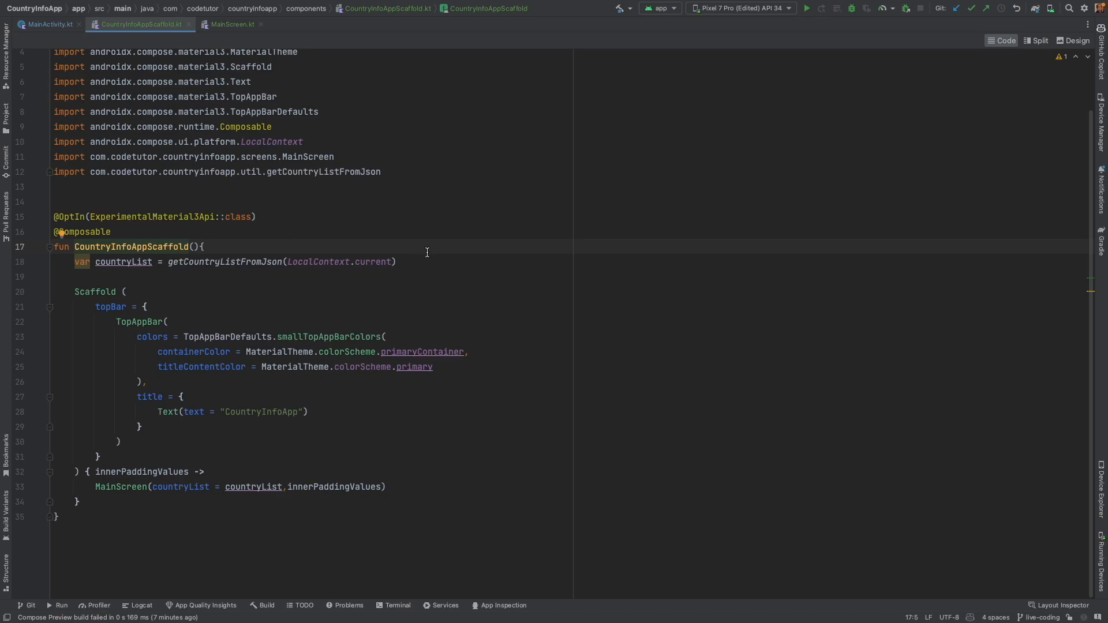
pyautogui.moveTo(397, 262); pyautogui.dragTo(72, 262)
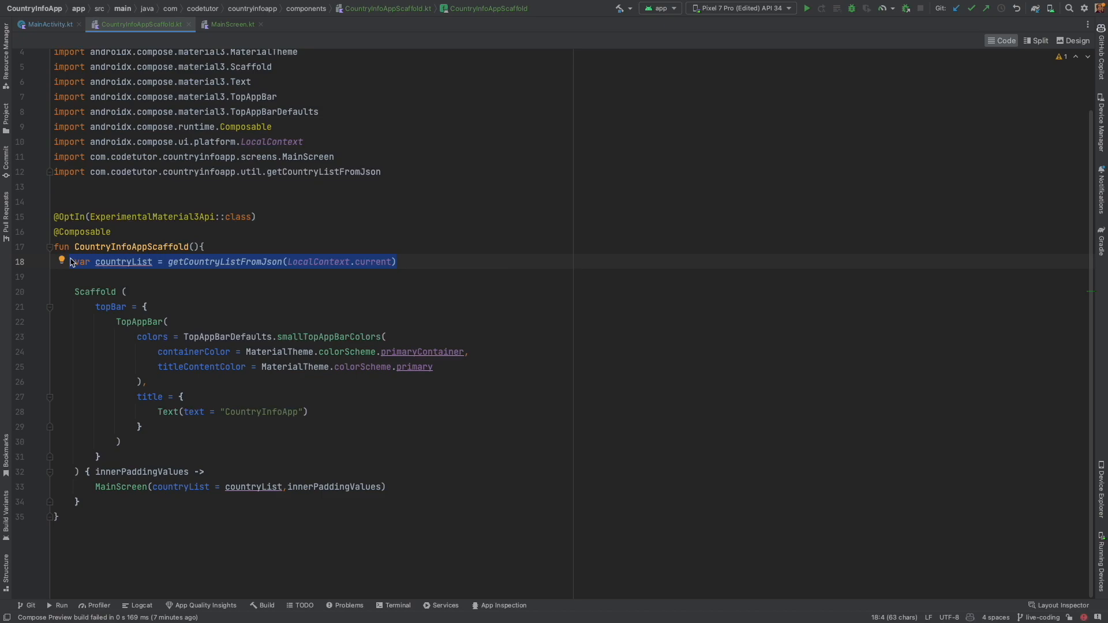
pyautogui.click(47, 24)
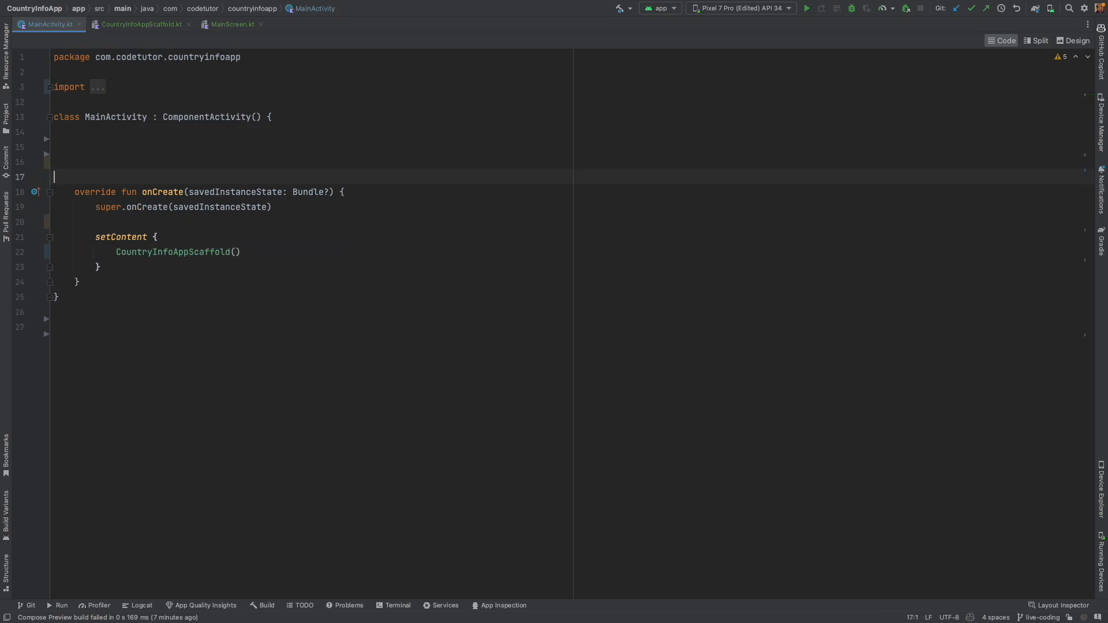
# Make countryList a MutableList<Country> parameter of CountryInfoAppScaffold and drop the local declaration
pyautogui.keyDown('ctrl'); pyautogui.click(217, 268); pyautogui.keyUp('ctrl')
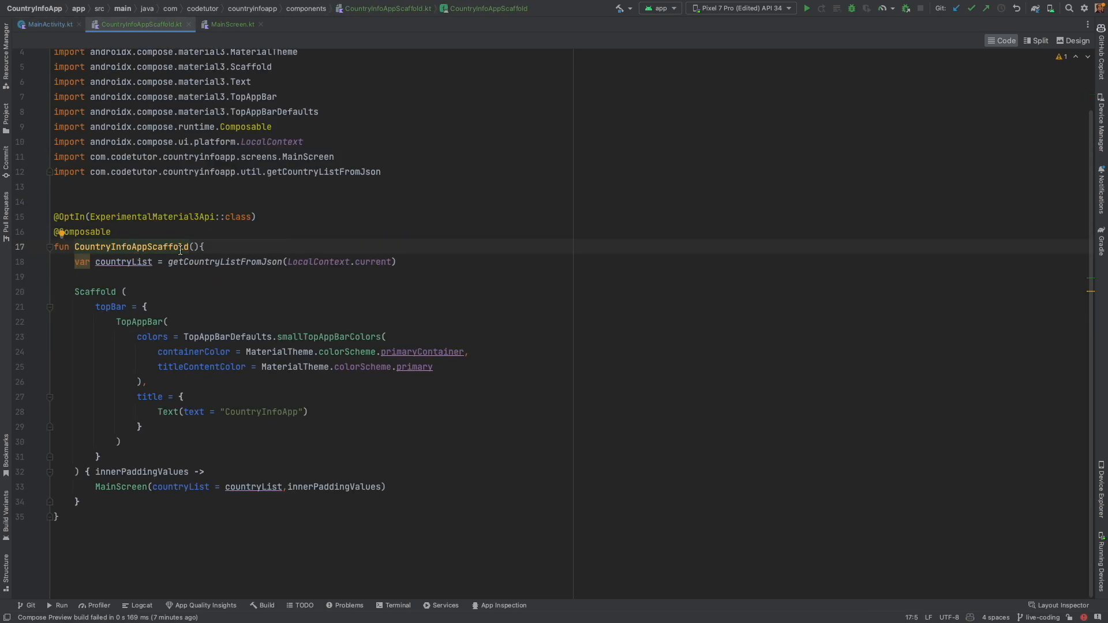
pyautogui.click(194, 247)
pyautogui.write('cou')
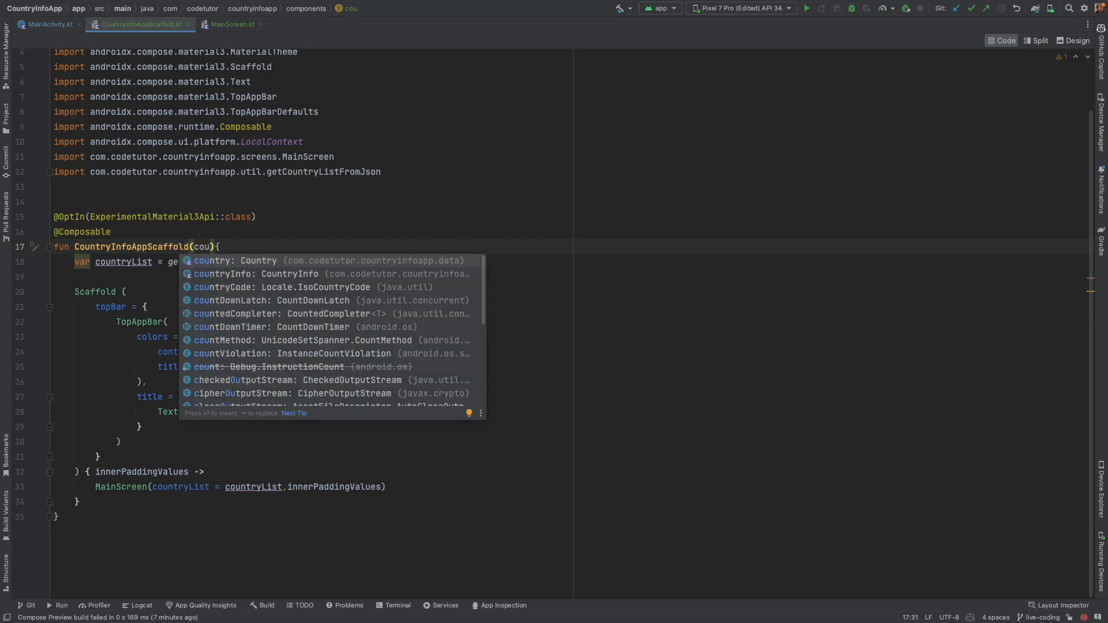
pyautogui.write('tryList')
pyautogui.press('Return')
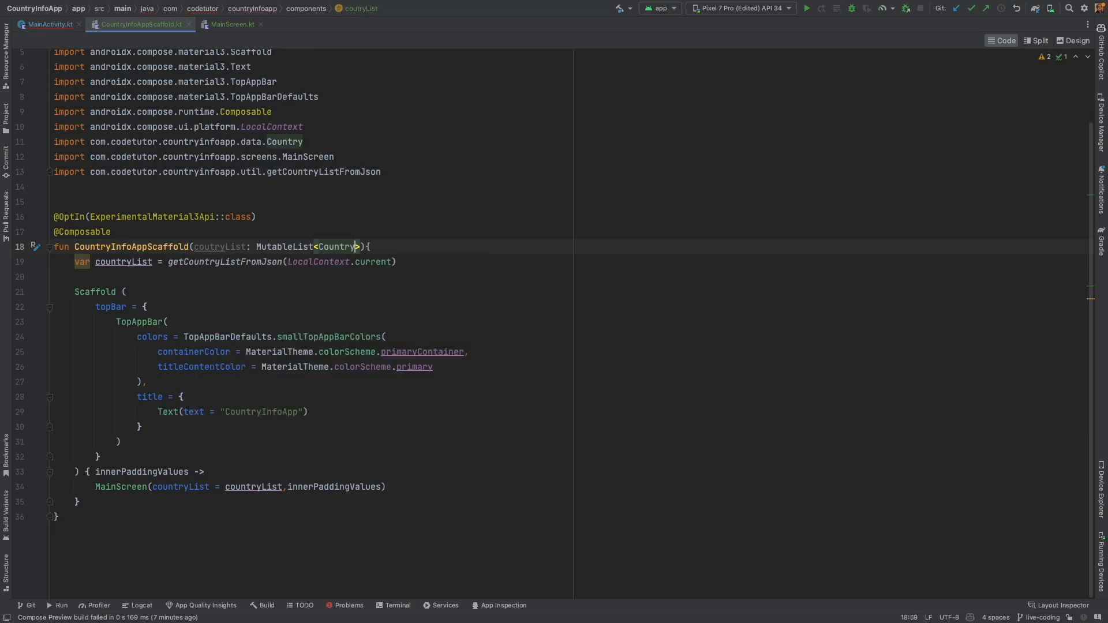
pyautogui.click(410, 262)
pyautogui.hotkey('shift', 'Home')
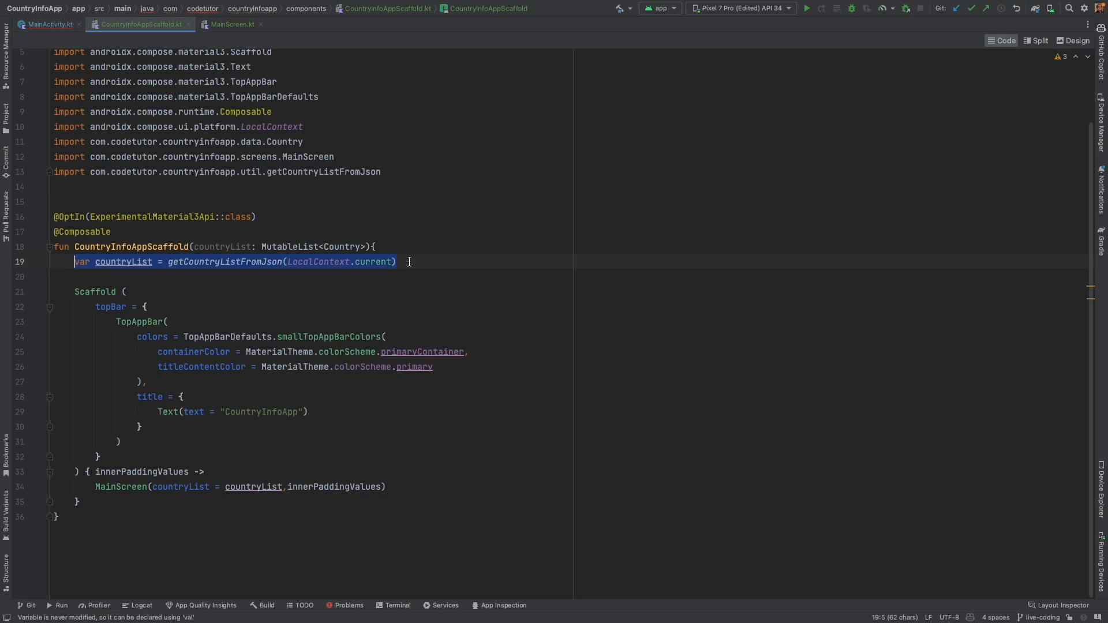
pyautogui.press('BackSpace')
pyautogui.press('BackSpace')
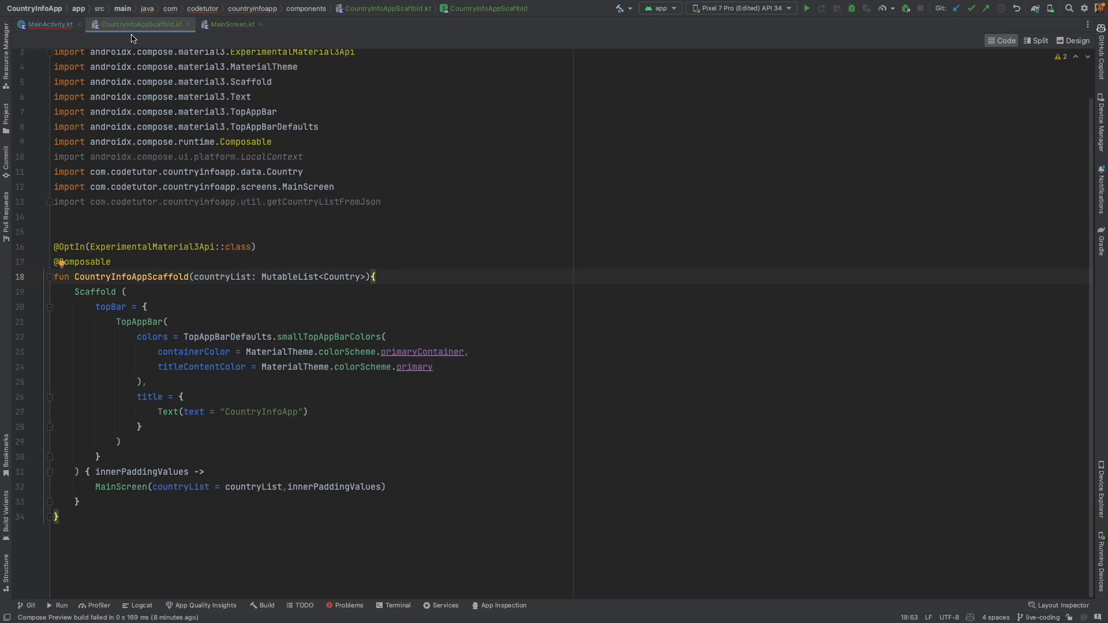
# Pass countryList into CountryInfoAppScaffold() in MainActivity and run the app
pyautogui.click(49, 24)
pyautogui.doubleClick(112, 237)
pyautogui.hotkey('ctrl', 'c')
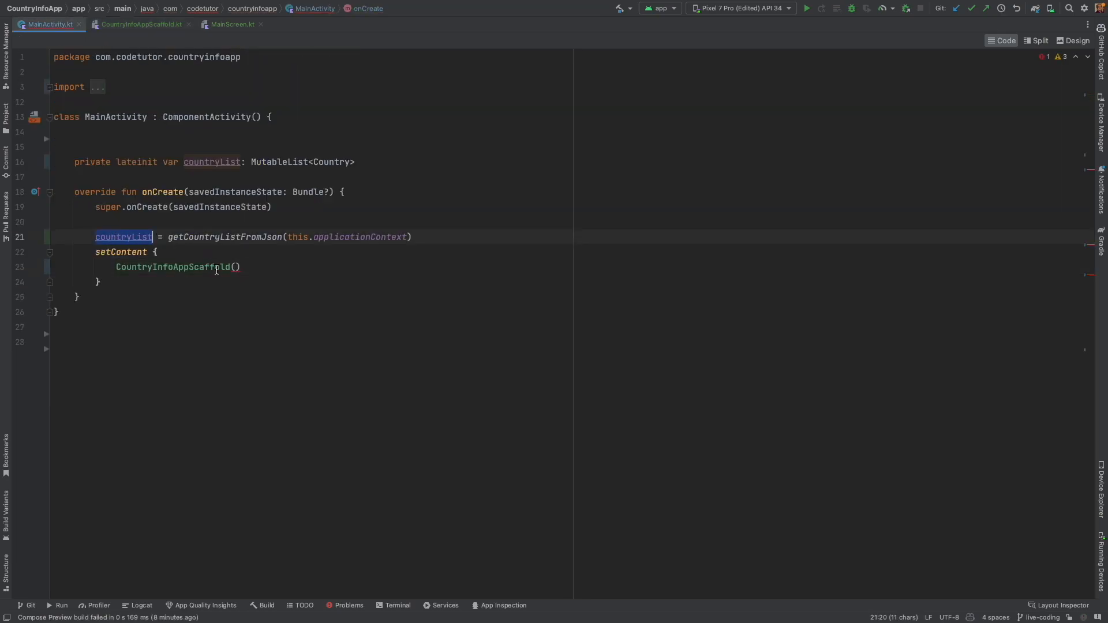
pyautogui.click(235, 267)
pyautogui.hotkey('ctrl', 'v')
pyautogui.hotkey('ctrl', 'Tab')
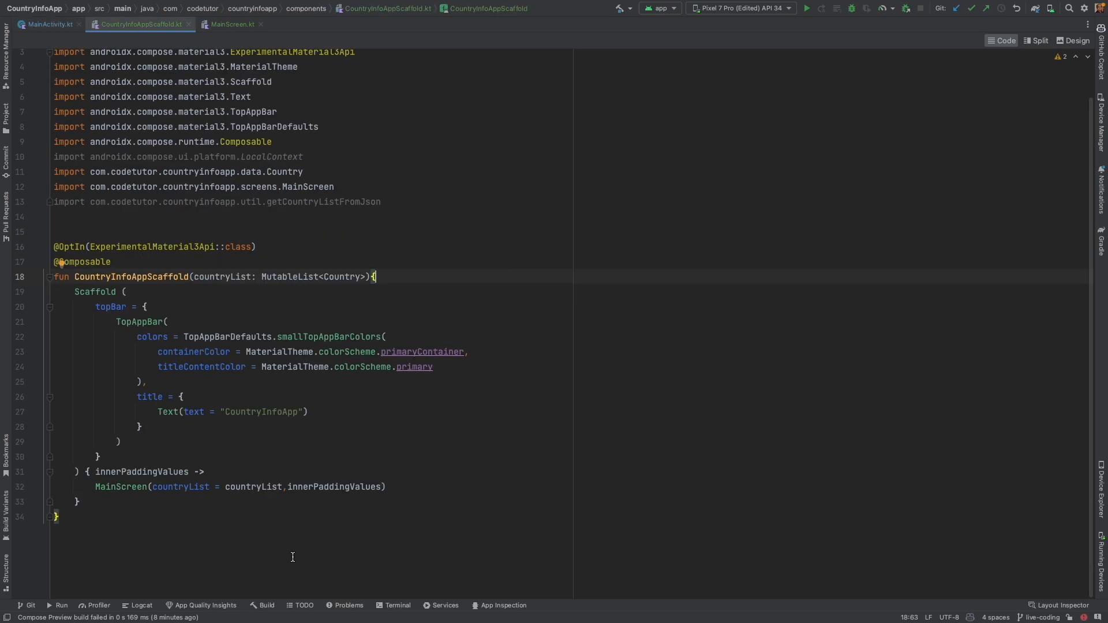
pyautogui.click(806, 9)
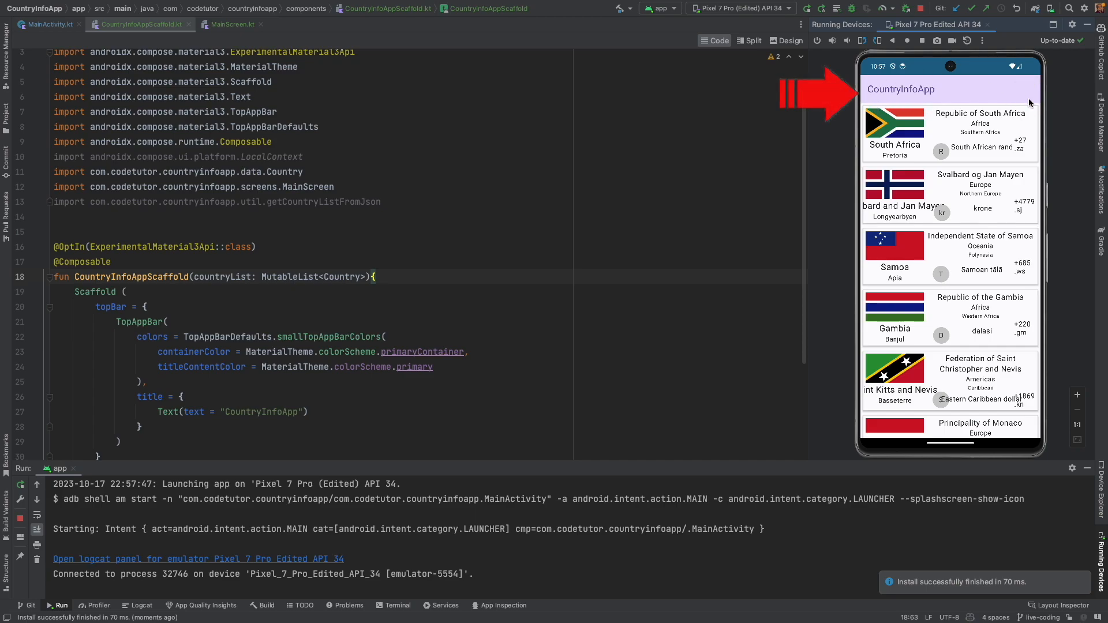
pyautogui.scroll(-3, 460, 295)
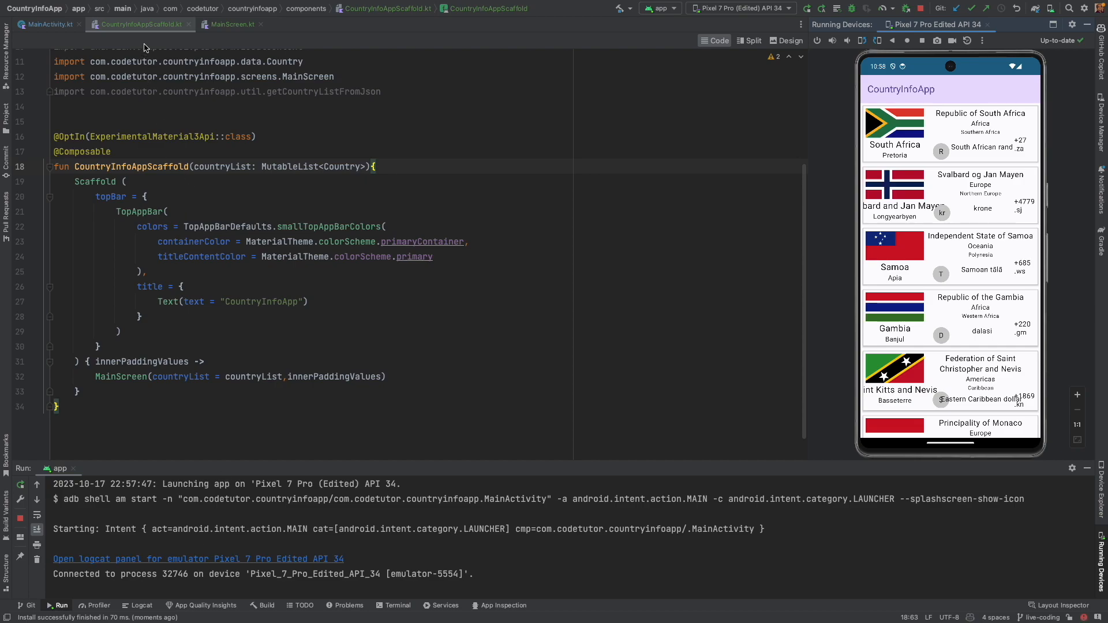
pyautogui.scroll(-1, 138, 186)
# Add an actions block with an IconButton after the title block
pyautogui.press('Down')
pyautogui.press('Down')
pyautogui.press('Down')
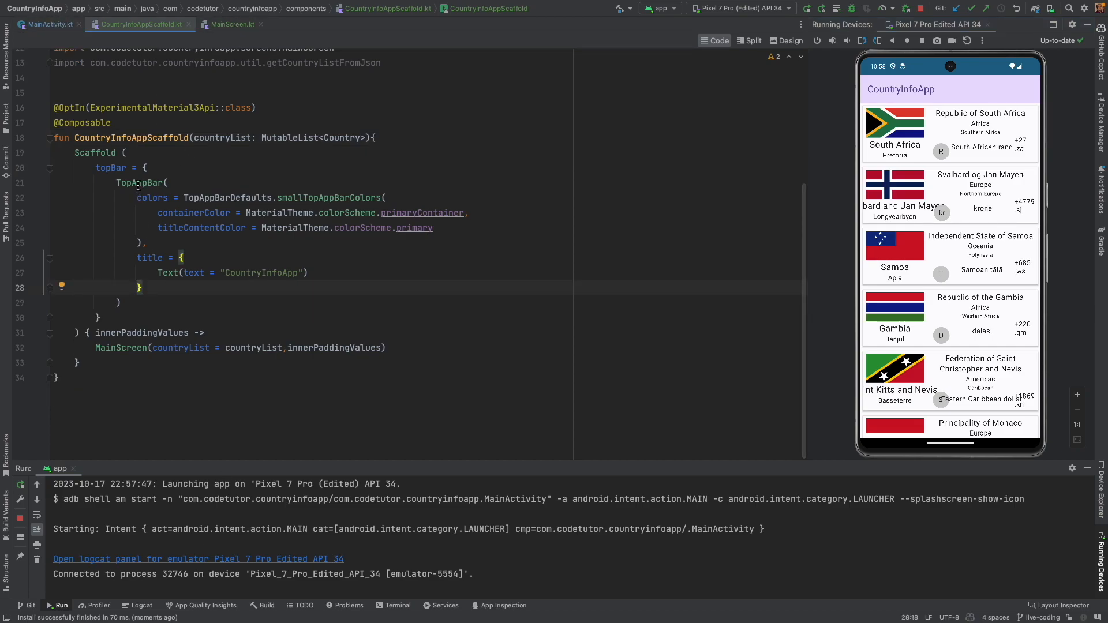
pyautogui.doubleClick(148, 258)
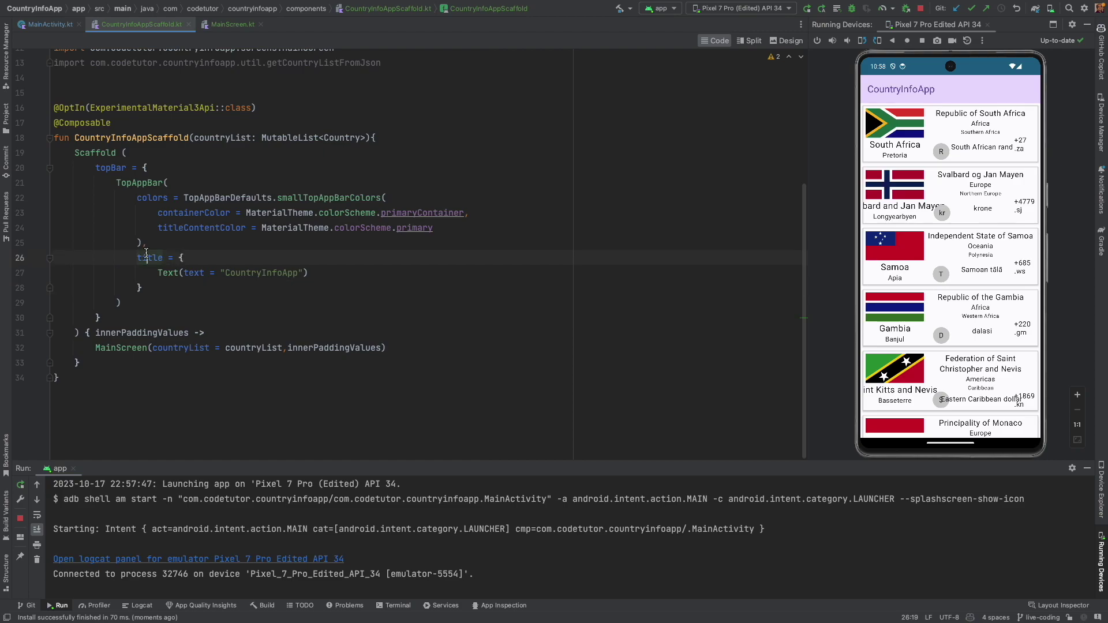
pyautogui.click(157, 287)
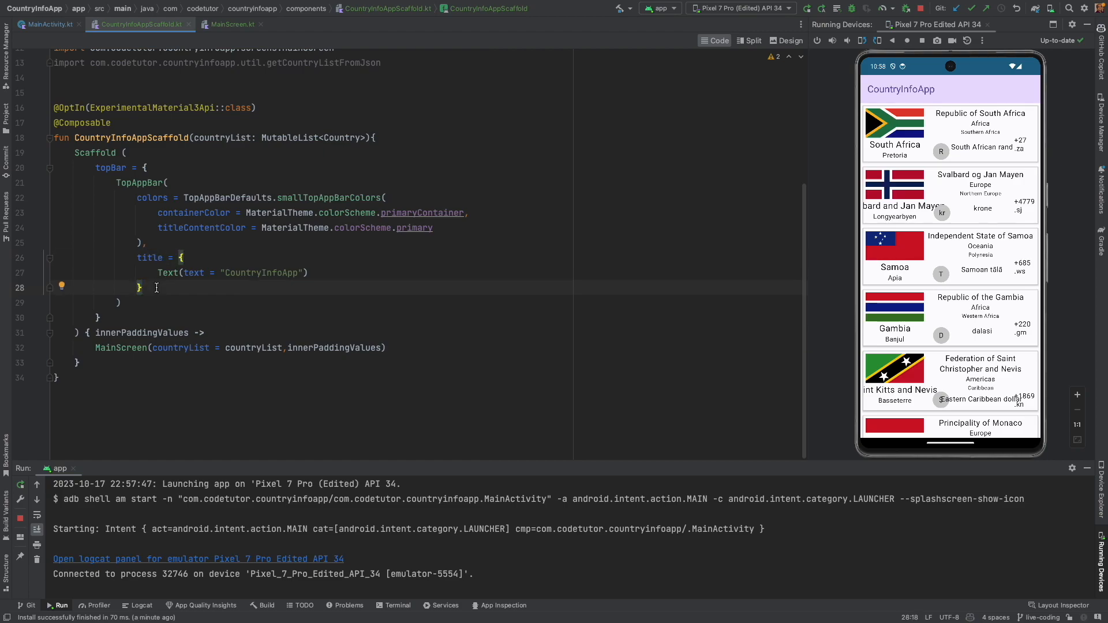
pyautogui.write(',')
pyautogui.press('Return')
pyautogui.press('Return')
pyautogui.write('act')
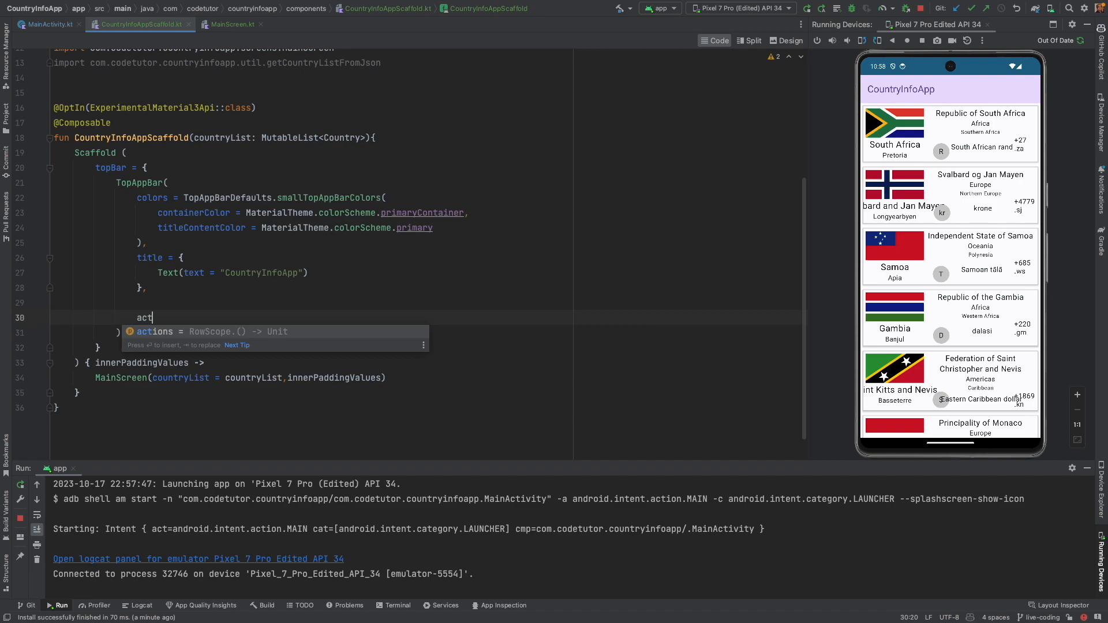
pyautogui.press('Return')
pyautogui.write('{')
pyautogui.press('Return')
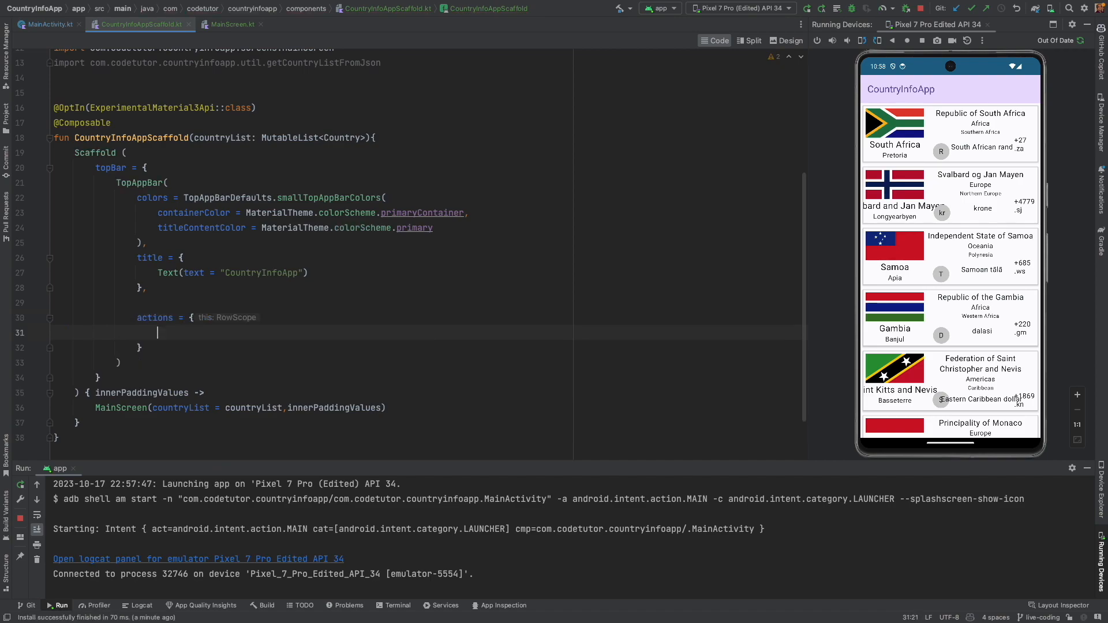
pyautogui.write('Ic')
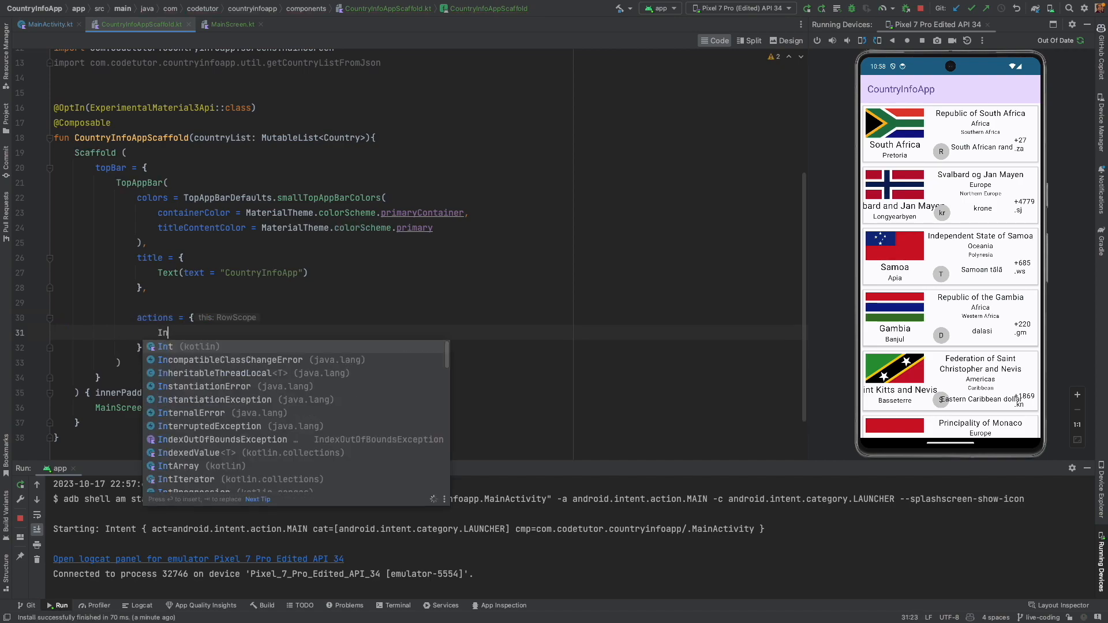
pyautogui.write('onBu')
pyautogui.press('Return')
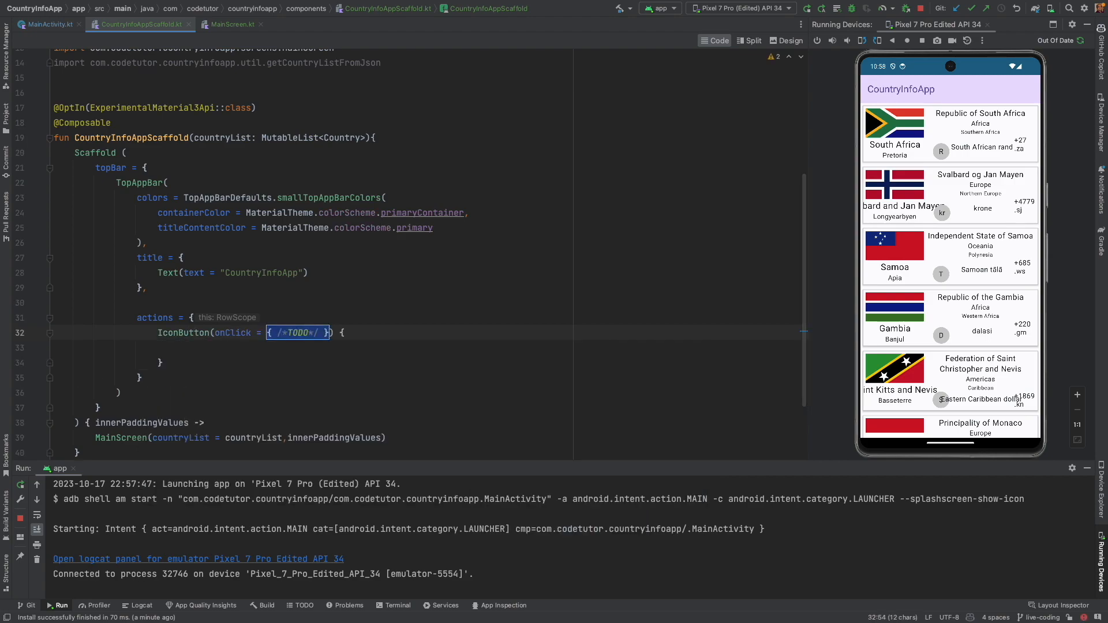
pyautogui.press('Return')
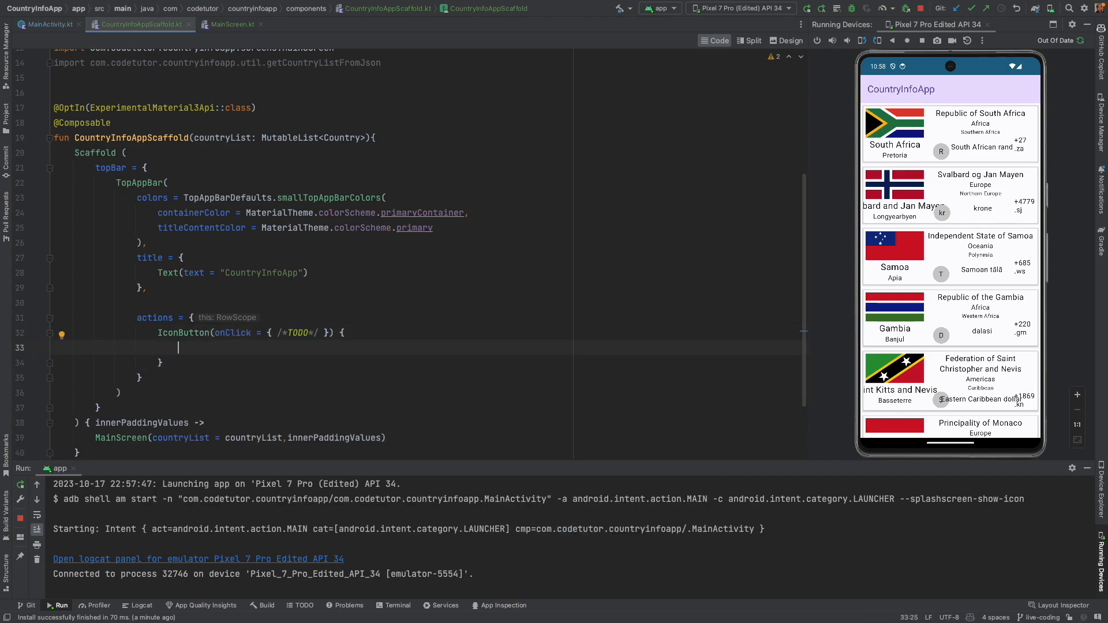
pyautogui.write('Inco')
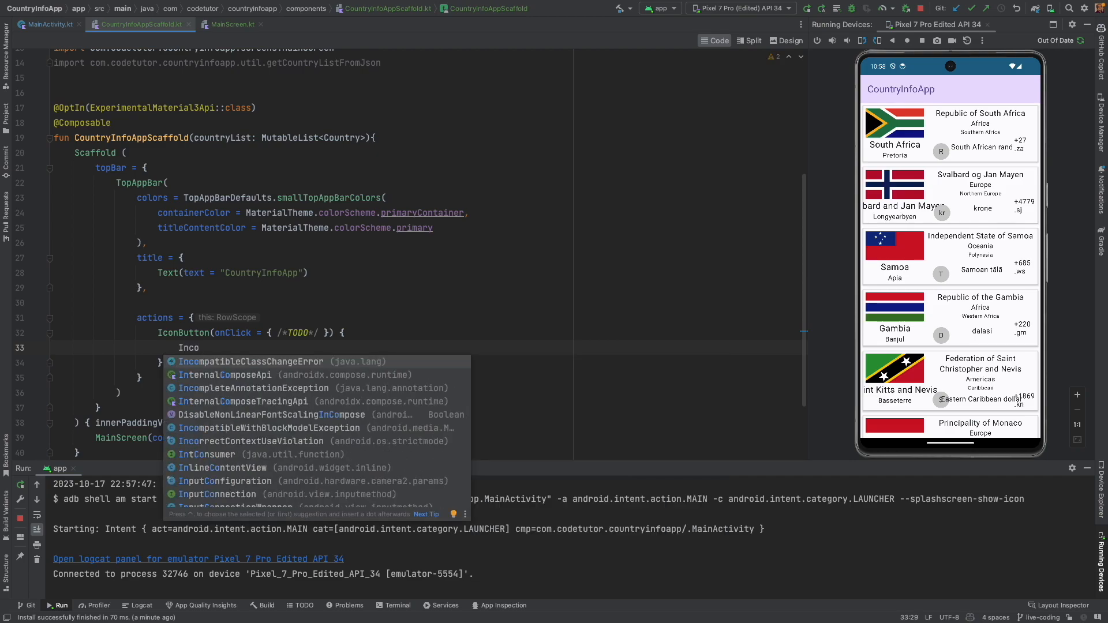
# Insert the imageVector Icon overload inside the IconButton
pyautogui.press('BackSpace')
pyautogui.press('BackSpace')
pyautogui.press('BackSpace')
pyautogui.write('con')
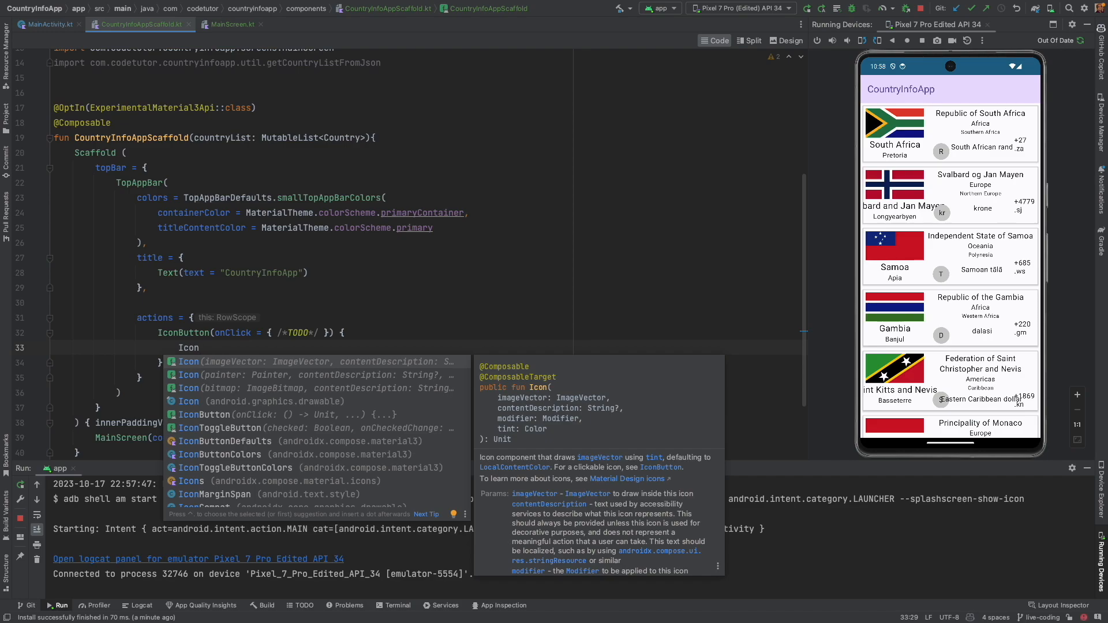
pyautogui.press('Down')
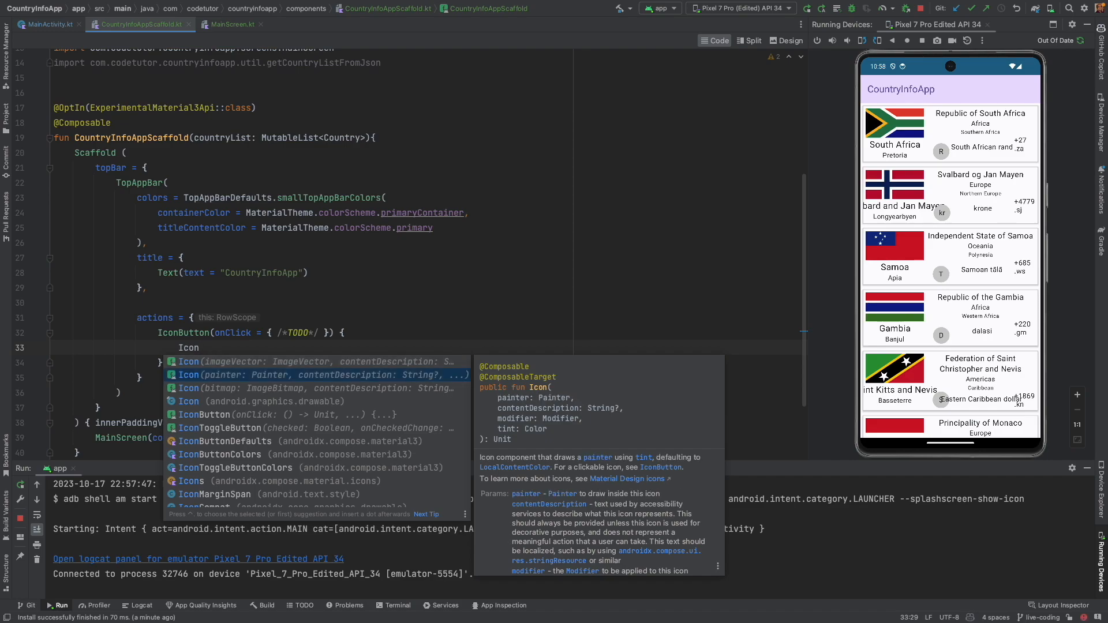
pyautogui.press('Down')
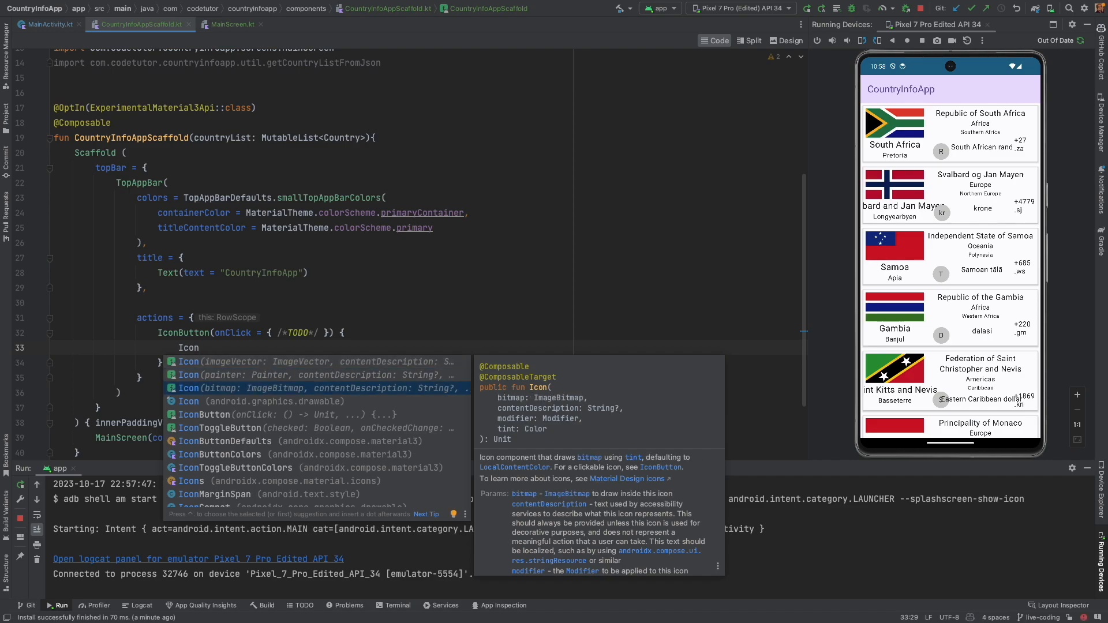
pyautogui.press('Up')
pyautogui.press('Up')
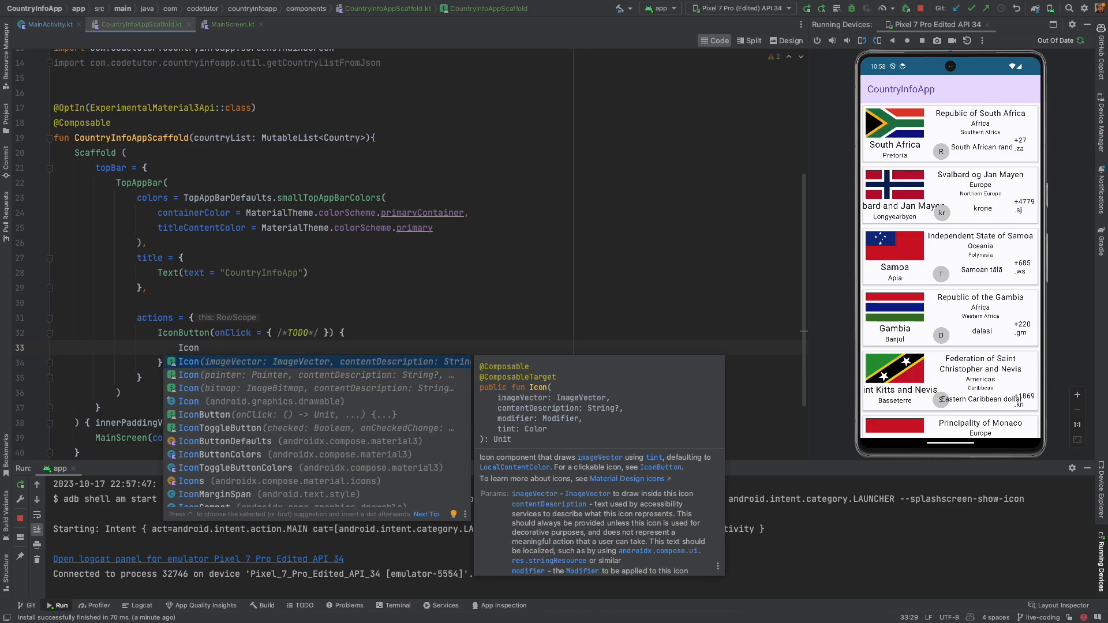
pyautogui.press('Return')
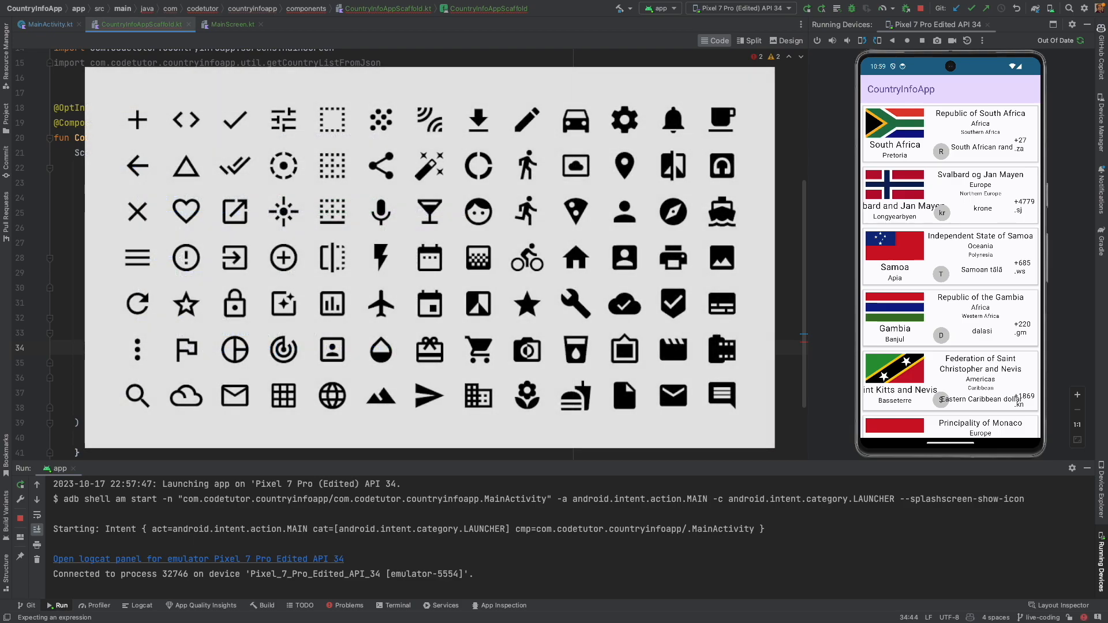
pyautogui.write('Icons')
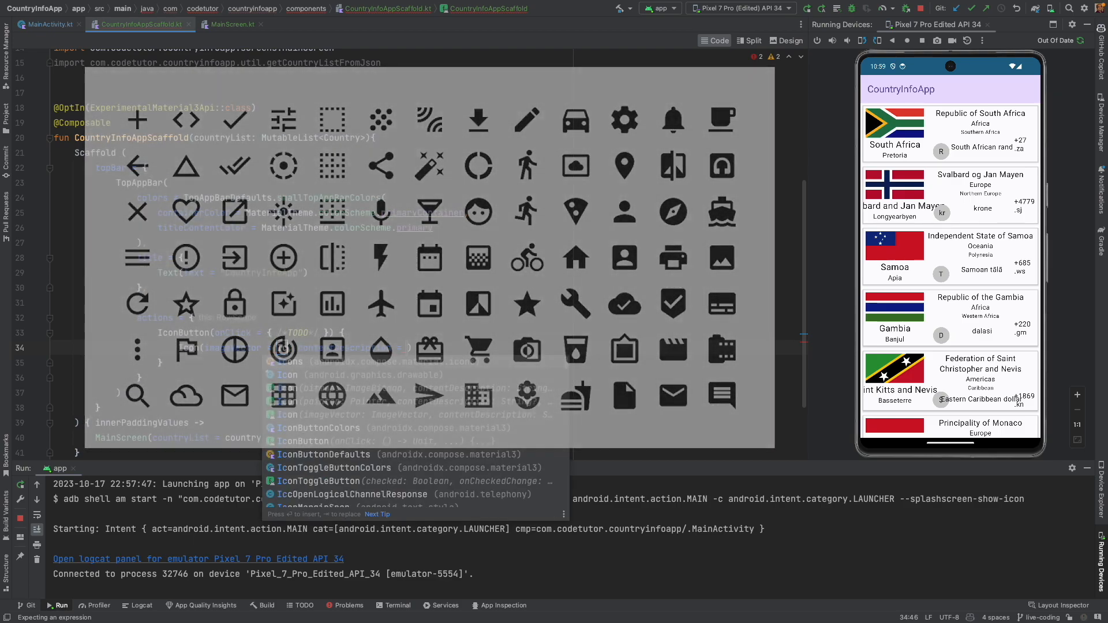
# Choose Icons.Filled.Search for the icon and move on to its contentDescription
pyautogui.press('Return')
pyautogui.write('.')
pyautogui.press('Return')
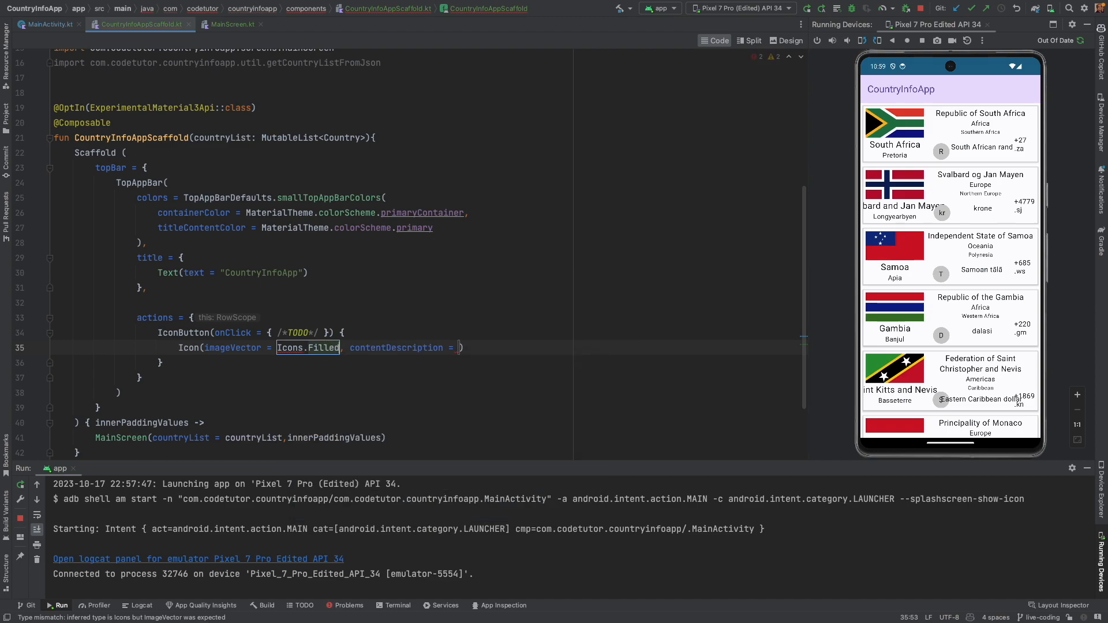
pyautogui.write('.')
pyautogui.press('Down')
pyautogui.press('Down')
pyautogui.press('Down')
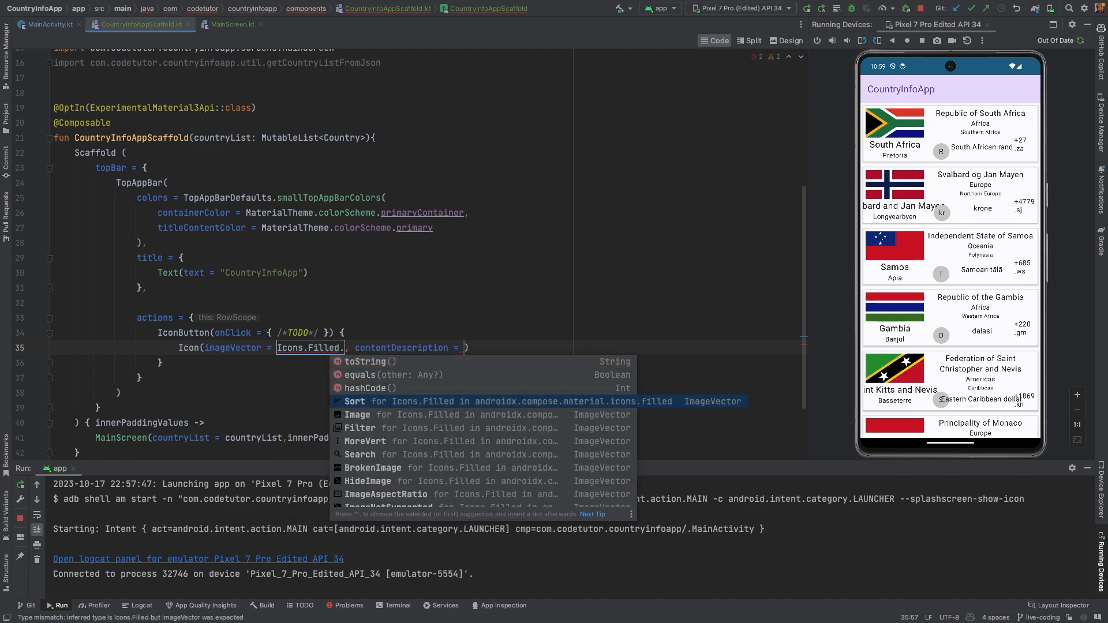
pyautogui.press('Down')
pyautogui.press('Down')
pyautogui.press('Down')
pyautogui.press('Down')
pyautogui.press('Down')
pyautogui.press('Down')
pyautogui.press('Down')
pyautogui.press('Down')
pyautogui.press('Down')
pyautogui.press('Down')
pyautogui.press('Down')
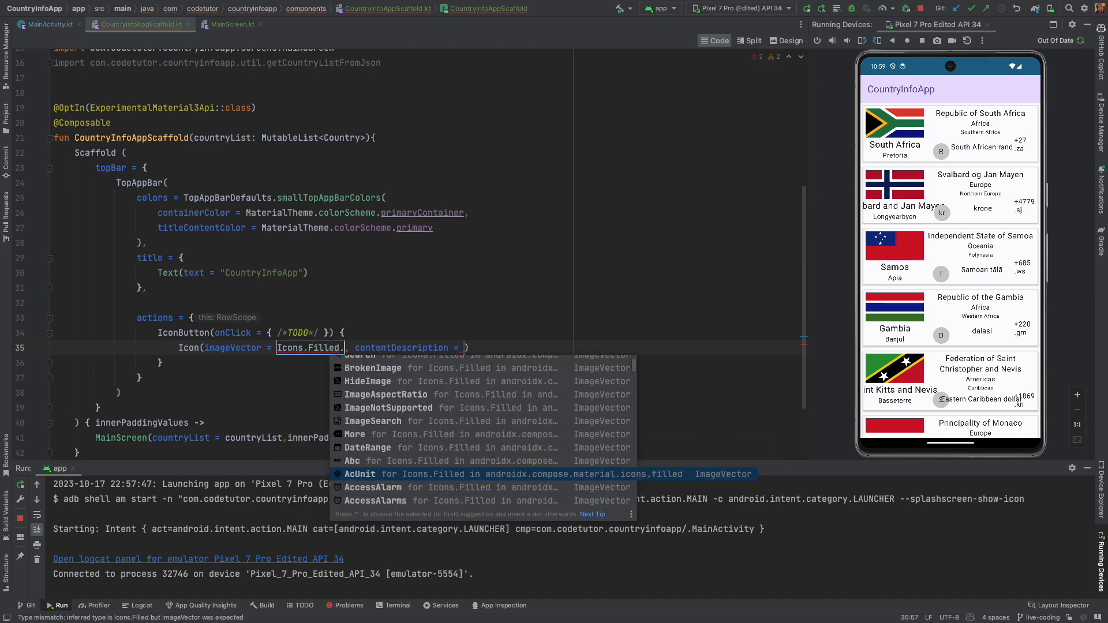
pyautogui.press('Down')
pyautogui.press('Down')
pyautogui.press('Down')
pyautogui.press('Down')
pyautogui.press('Up')
pyautogui.press('Up')
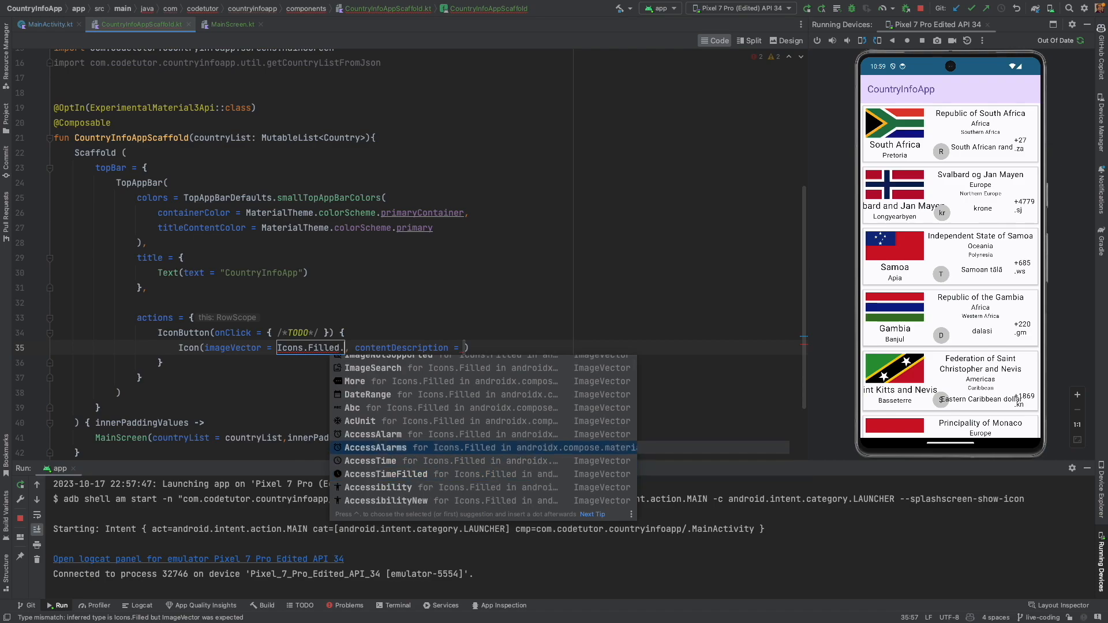
pyautogui.press('Up')
pyautogui.press('Up')
pyautogui.press('Up')
pyautogui.press('Up')
pyautogui.press('Up')
pyautogui.press('Up')
pyautogui.press('Up')
pyautogui.press('Up')
pyautogui.press('Up')
pyautogui.press('Up')
pyautogui.press('Up')
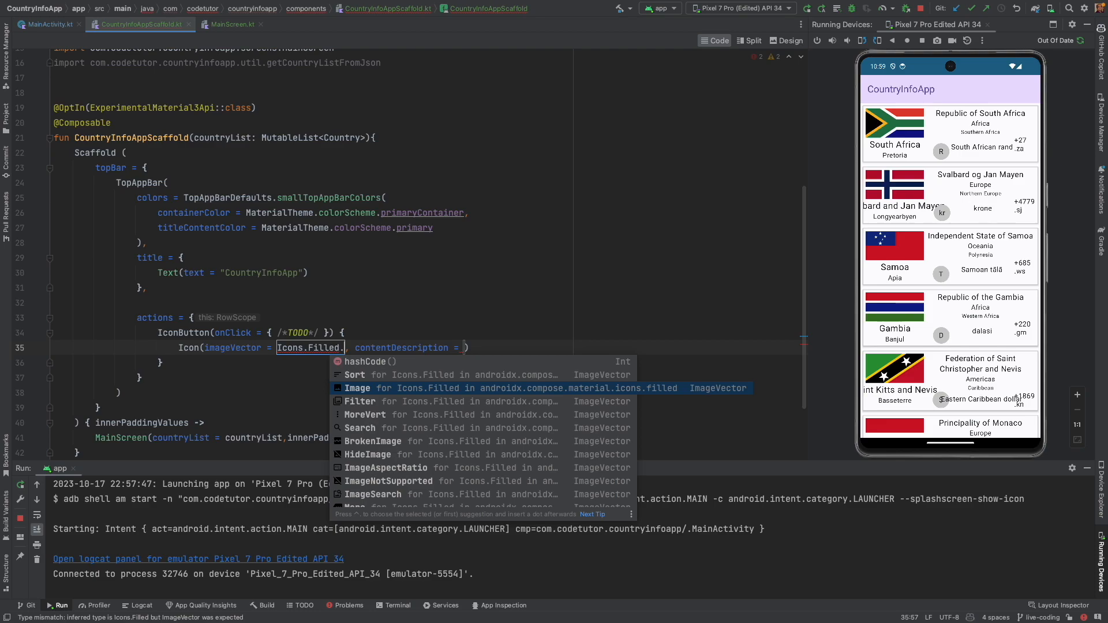
pyautogui.press('Up')
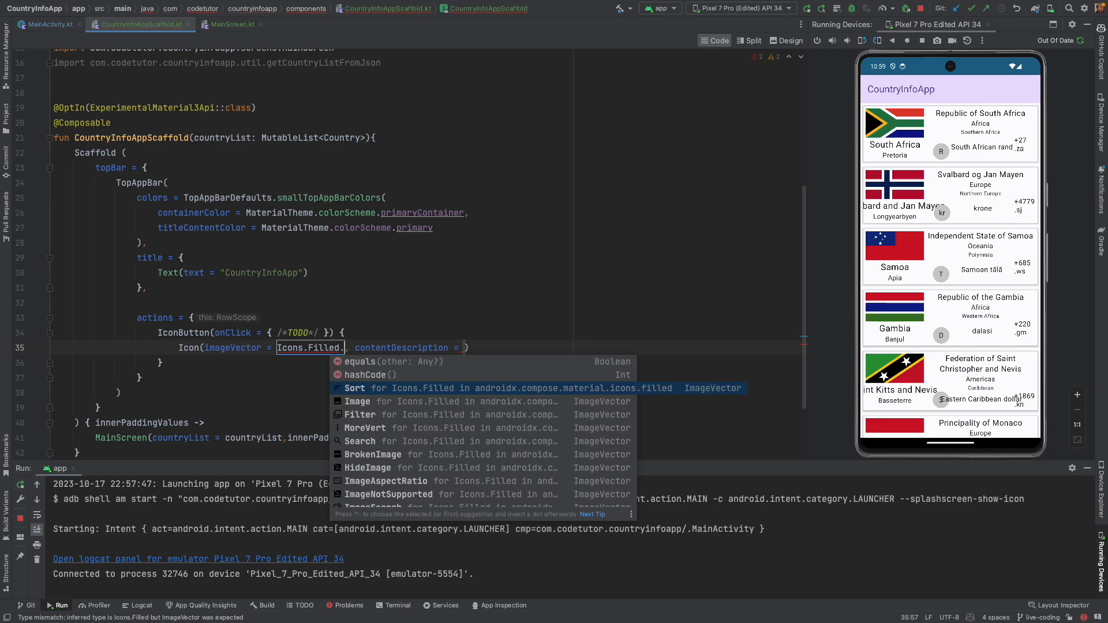
pyautogui.press('Down')
pyautogui.press('Down')
pyautogui.press('Down')
pyautogui.press('Return')
pyautogui.press('End')
pyautogui.press('Left')
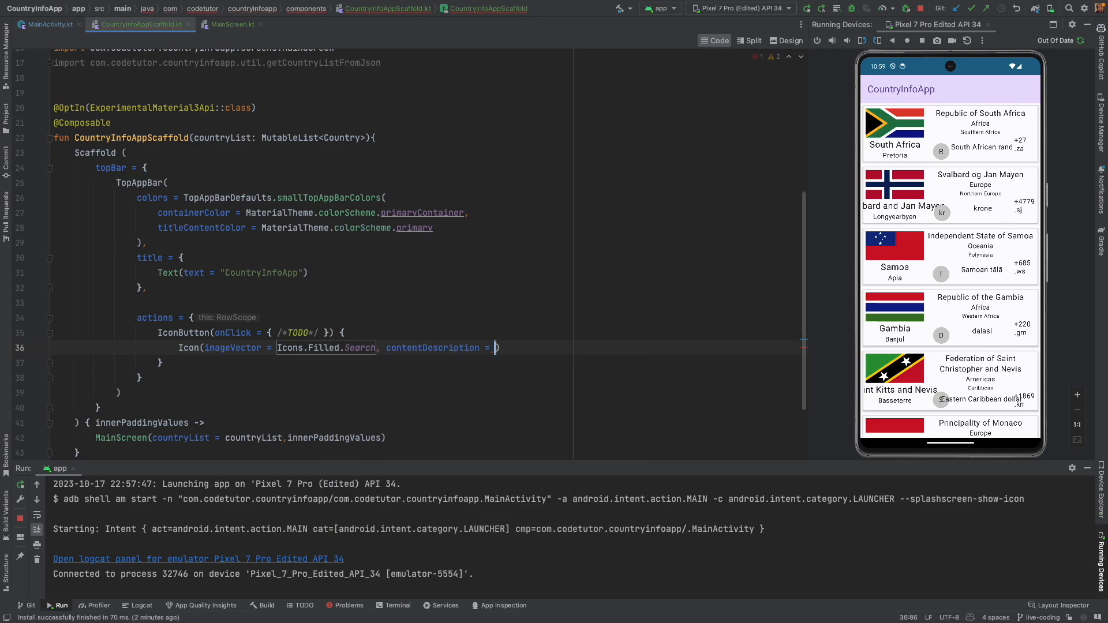
pyautogui.write('"Search')
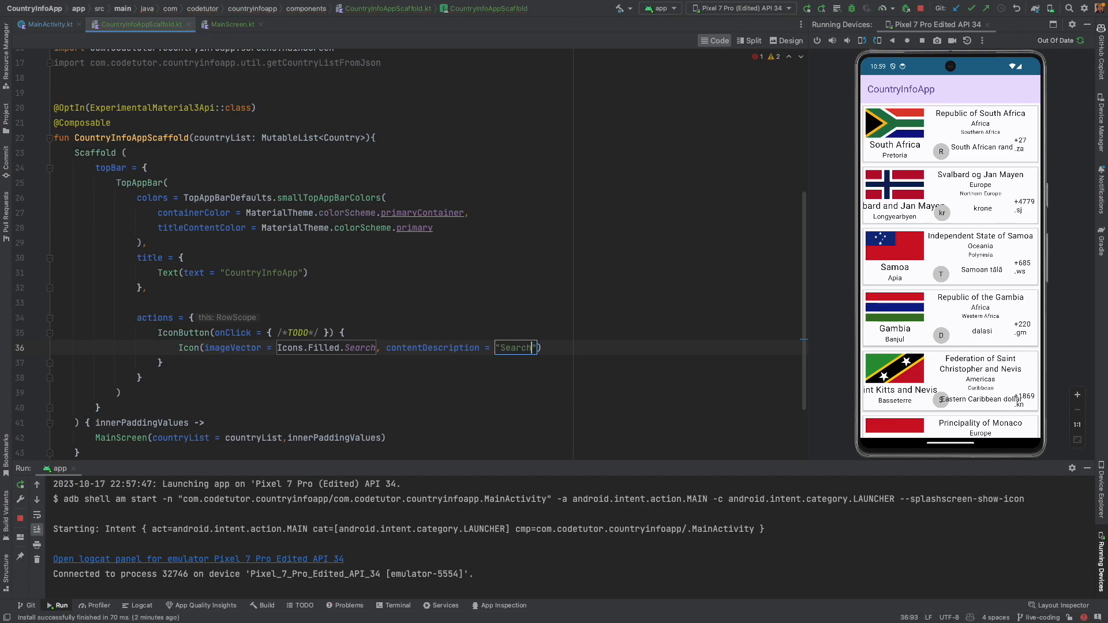
# Paste a second IconButton and change its icon and description to Sort
pyautogui.moveTo(159, 334); pyautogui.dragTo(165, 362)
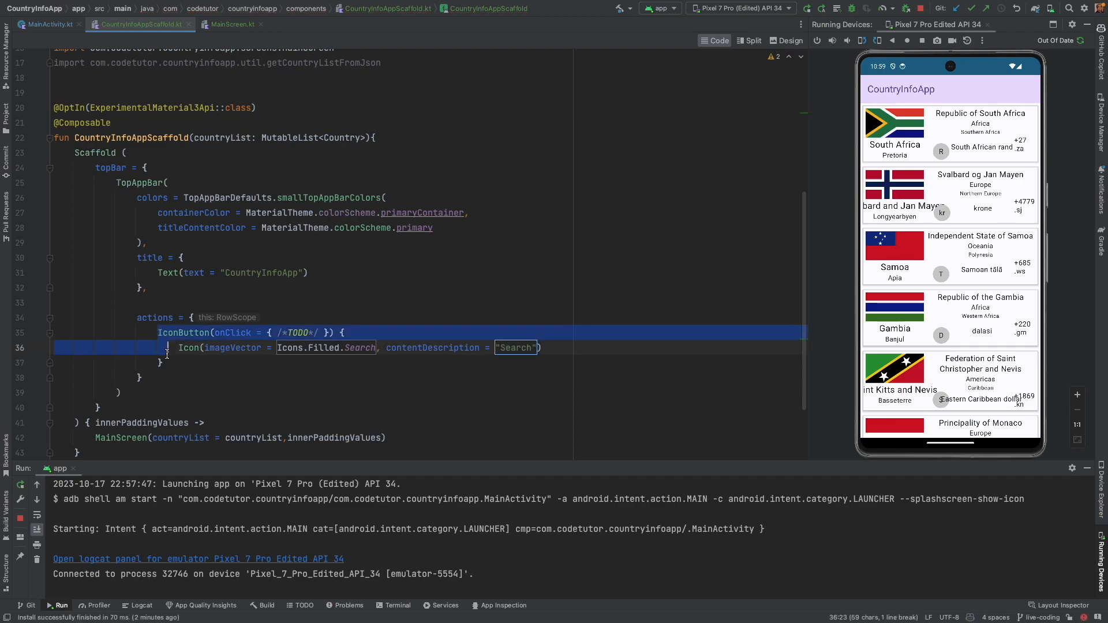
pyautogui.hotkey('ctrl', 'c')
pyautogui.press('End')
pyautogui.press('Return')
pyautogui.hotkey('ctrl', 'v')
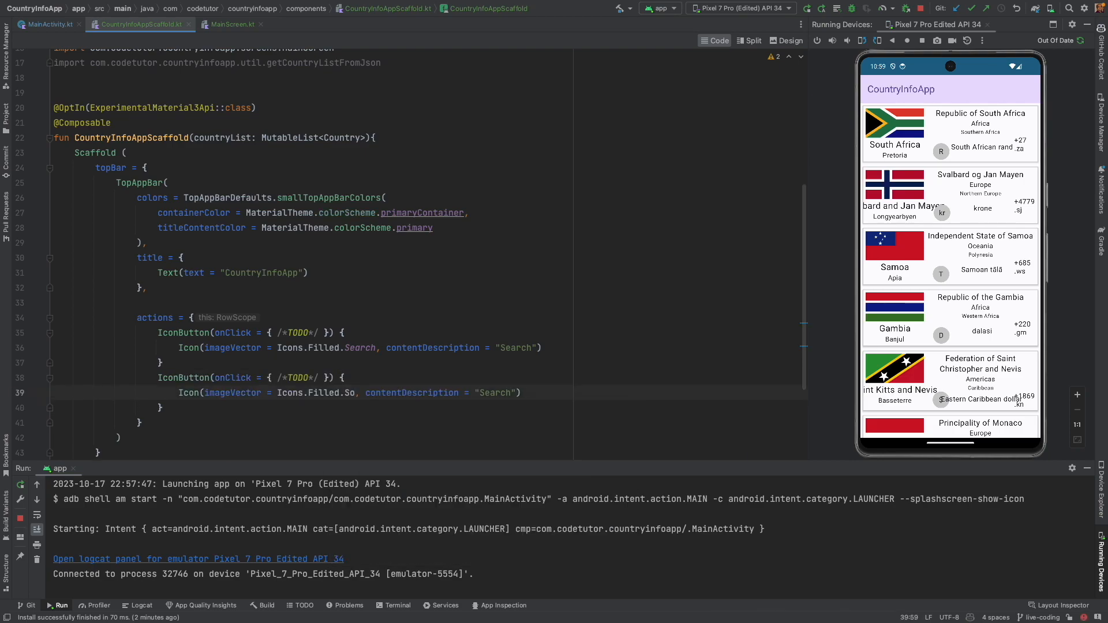
pyautogui.doubleClick(360, 392)
pyautogui.write('Sort')
pyautogui.doubleClick(512, 391)
pyautogui.write('Sort')
# Paste a third IconButton as MoreVert with matching description, then run the app
pyautogui.press('Down')
pyautogui.press('End')
pyautogui.press('Return')
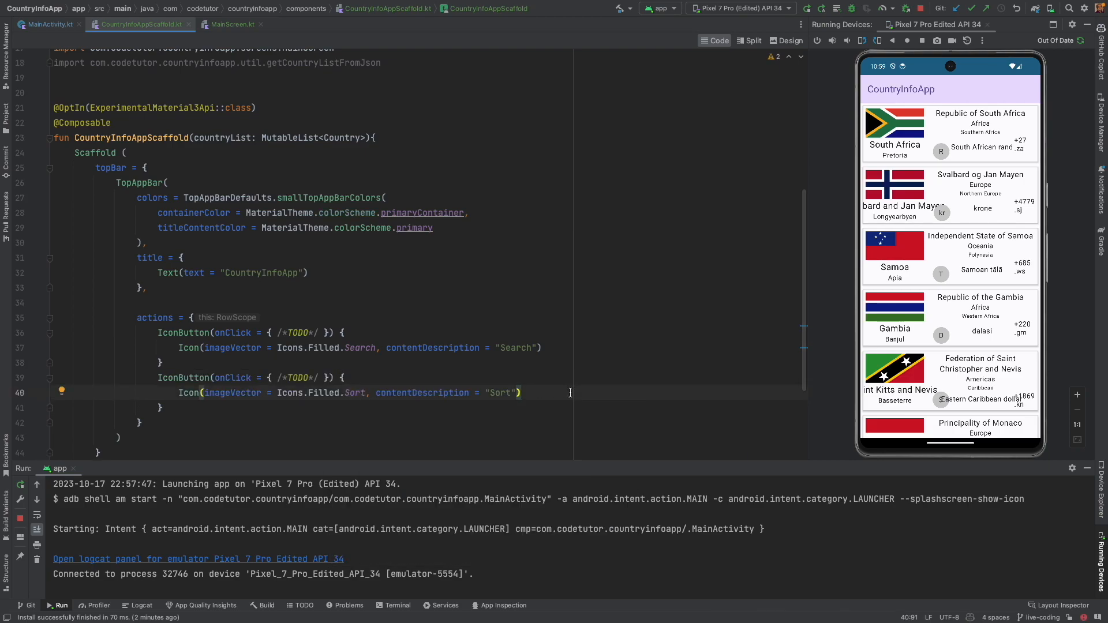
pyautogui.hotkey('ctrl', 'v')
pyautogui.doubleClick(361, 357)
pyautogui.write('Ve')
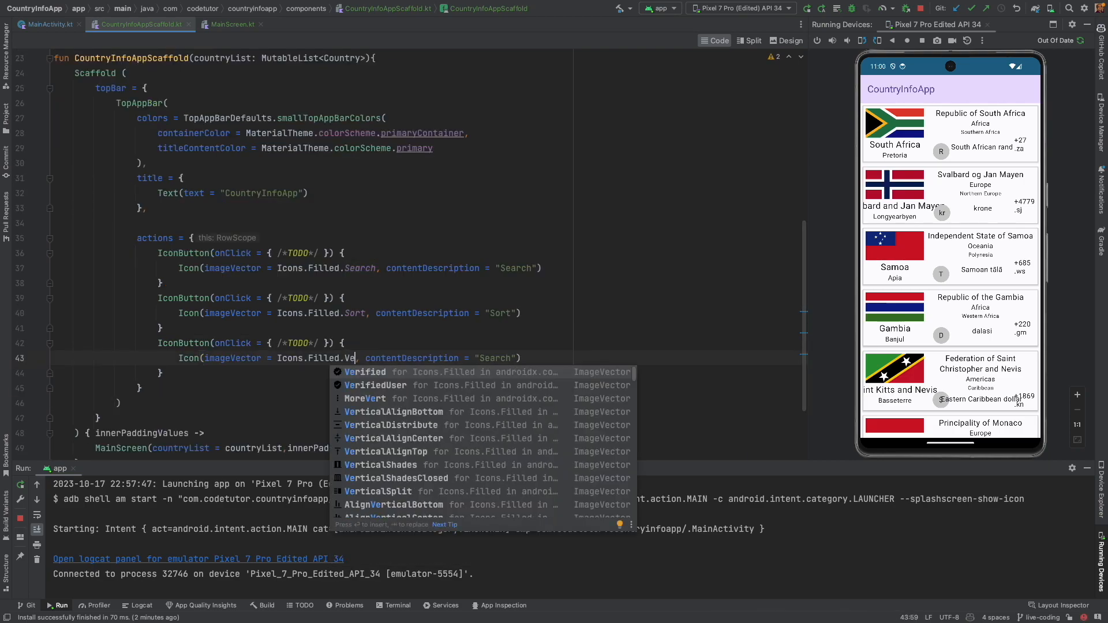
pyautogui.press('Down')
pyautogui.press('Down')
pyautogui.press('Return')
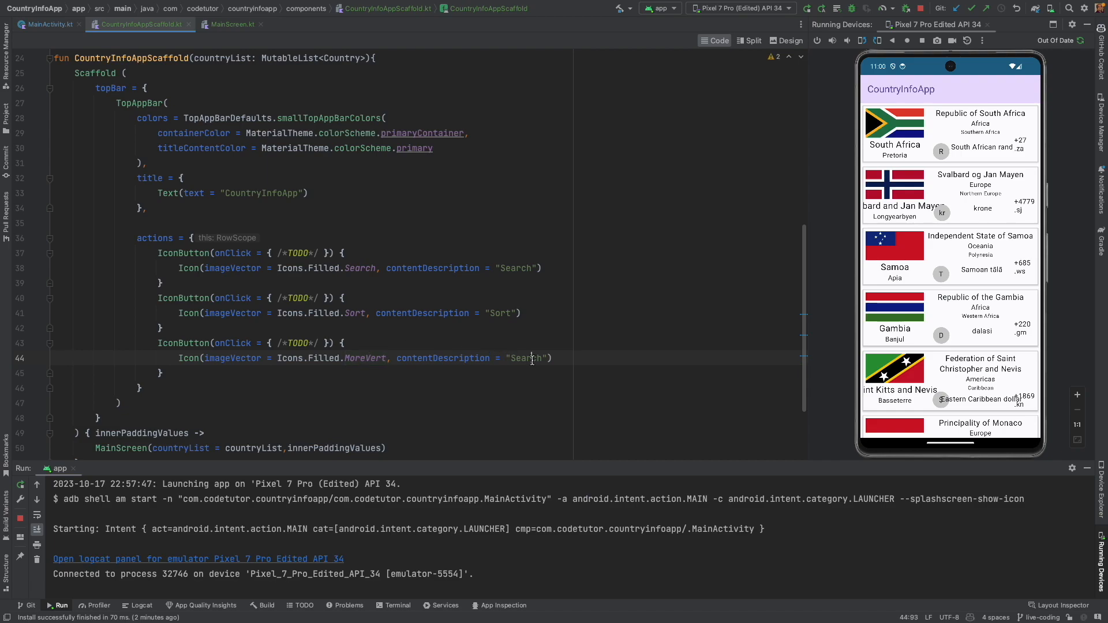
pyautogui.doubleClick(532, 358)
pyautogui.write('MoreVert')
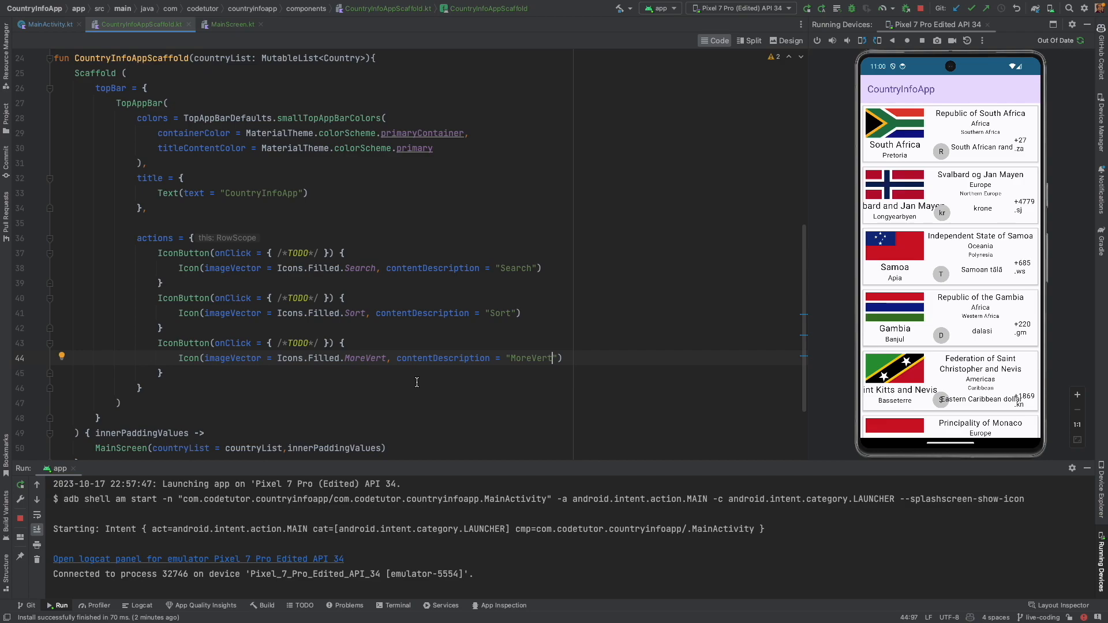
pyautogui.click(808, 9)
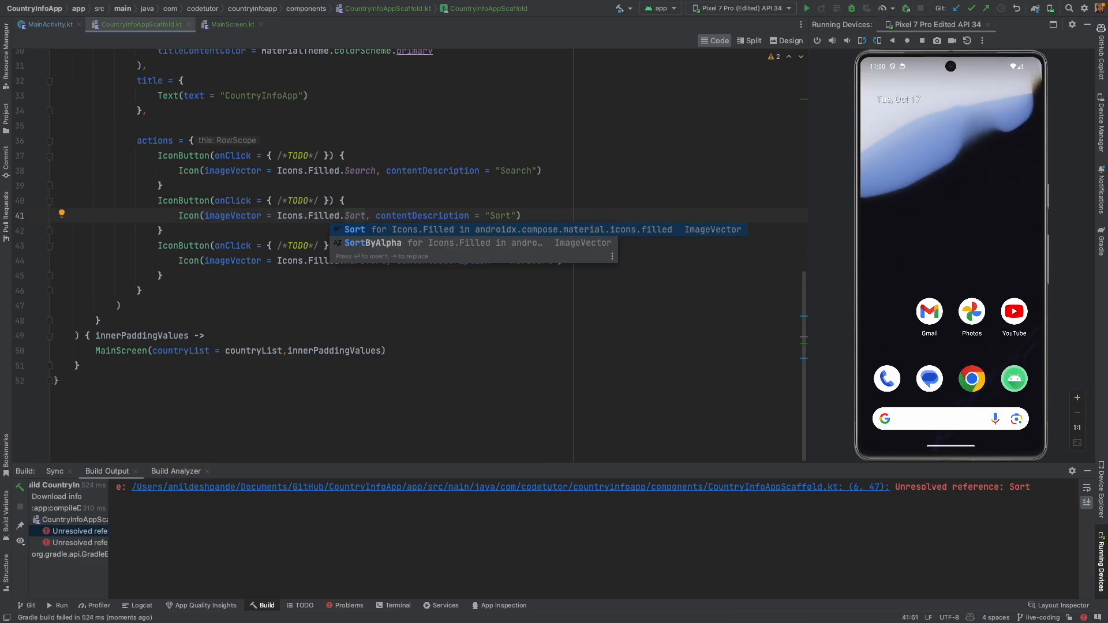
# Retype Icons.Filled.Sort and accept autocomplete so the filled.Sort import is added
pyautogui.press('Escape')
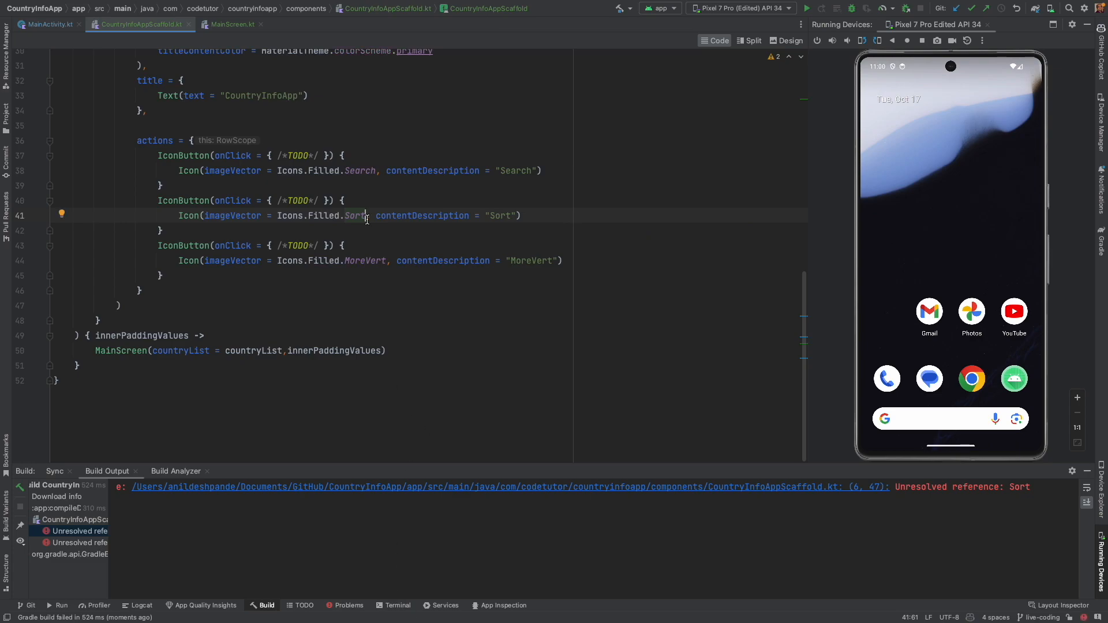
pyautogui.press('BackSpace')
pyautogui.press('BackSpace')
pyautogui.press('BackSpace')
pyautogui.write('.So')
pyautogui.press('Return')
pyautogui.click(644, 487)
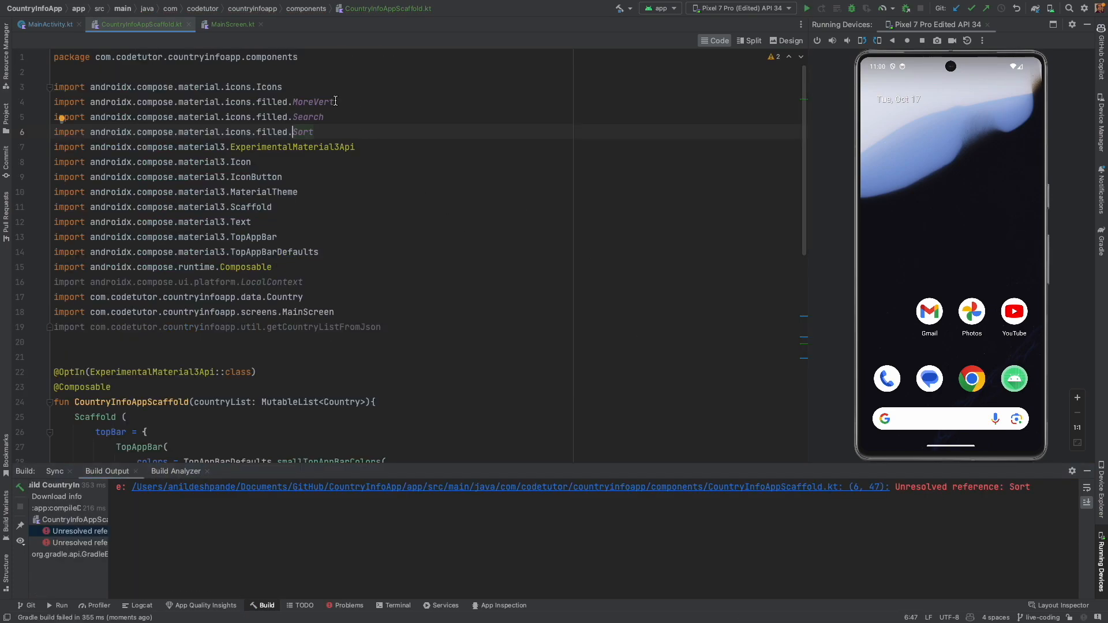
pyautogui.scroll(-2, 407, 181)
pyautogui.scroll(-4, 378, 158)
pyautogui.scroll(-1, 379, 159)
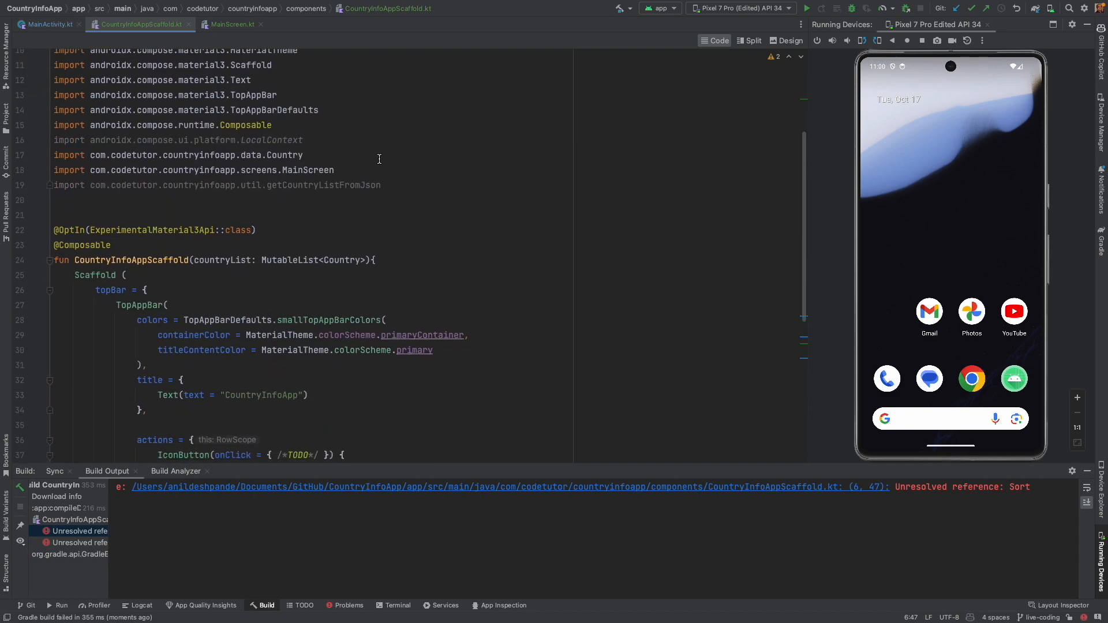
pyautogui.scroll(-5, 378, 174)
pyautogui.scroll(-3, 378, 191)
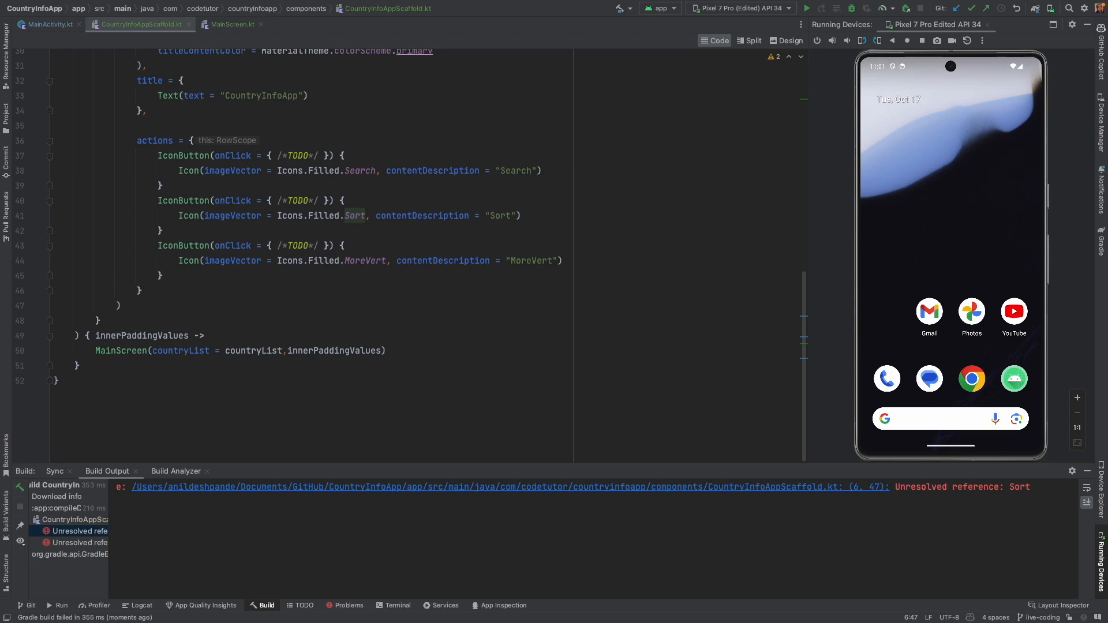
pyautogui.click(361, 110)
# Locate build.gradle (:app), check the material-icons-extended dependency and sync the project
pyautogui.hotkey('ctrl', 'shift', 'n')
pyautogui.write('build')
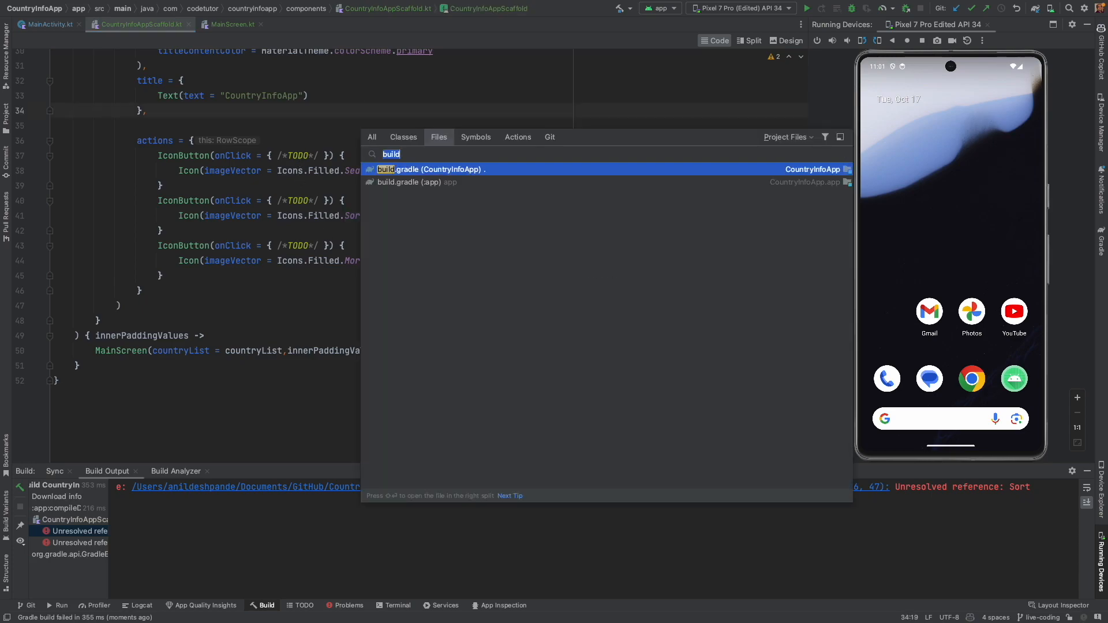
pyautogui.press('Down')
pyautogui.press('Return')
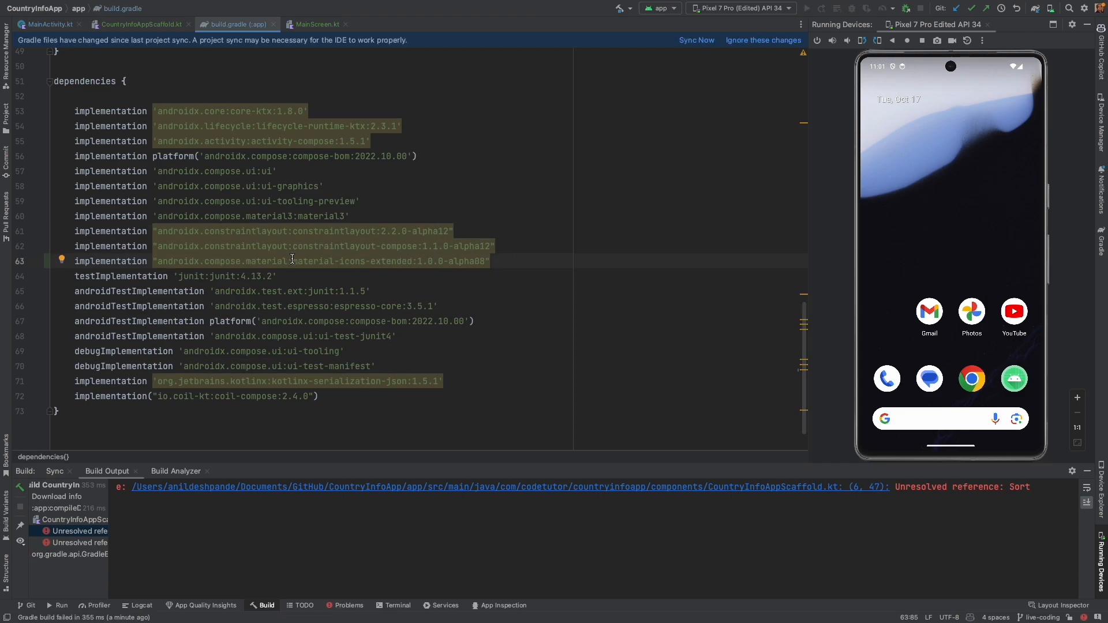
pyautogui.moveTo(293, 260); pyautogui.dragTo(413, 262)
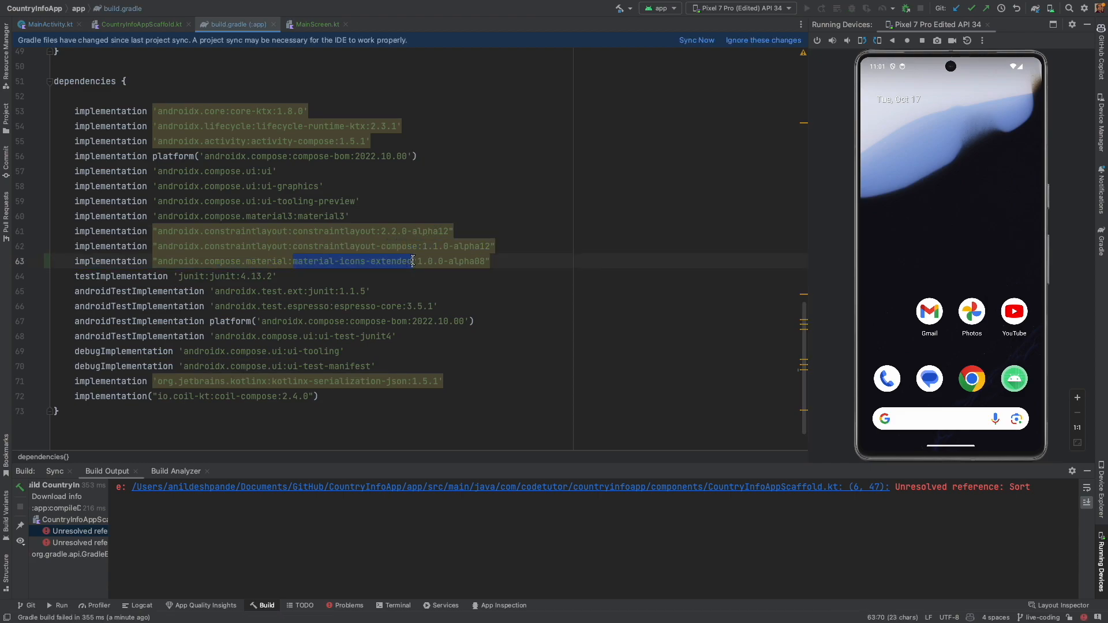
pyautogui.click(683, 42)
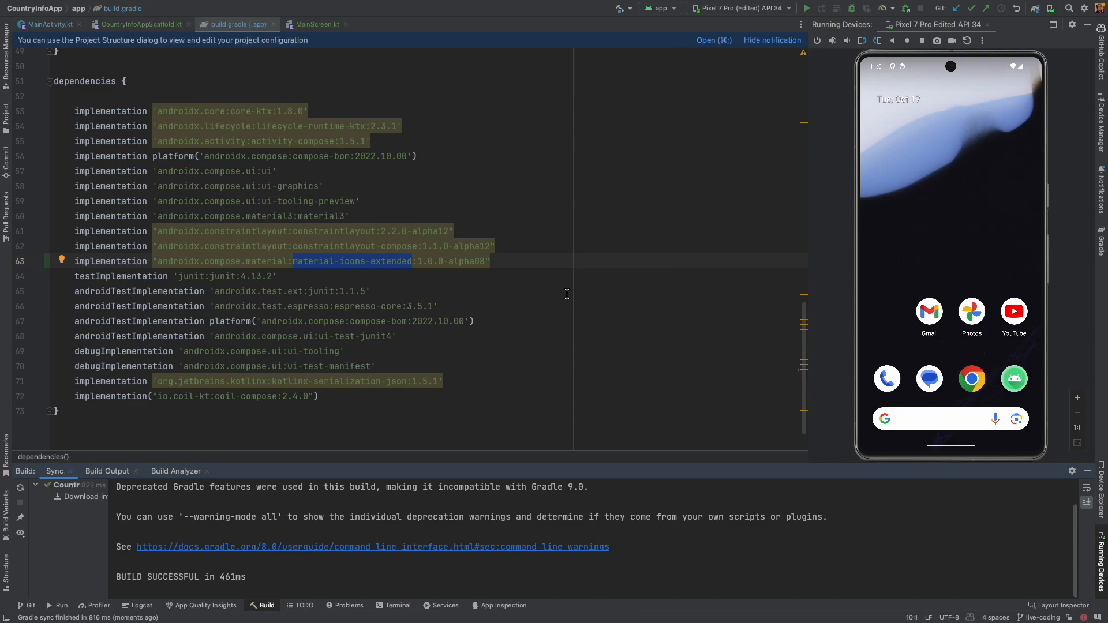
# Return to the scaffold source and run the app with Search, Sort and MoreVert icons
pyautogui.hotkey('ctrl', 'Tab')
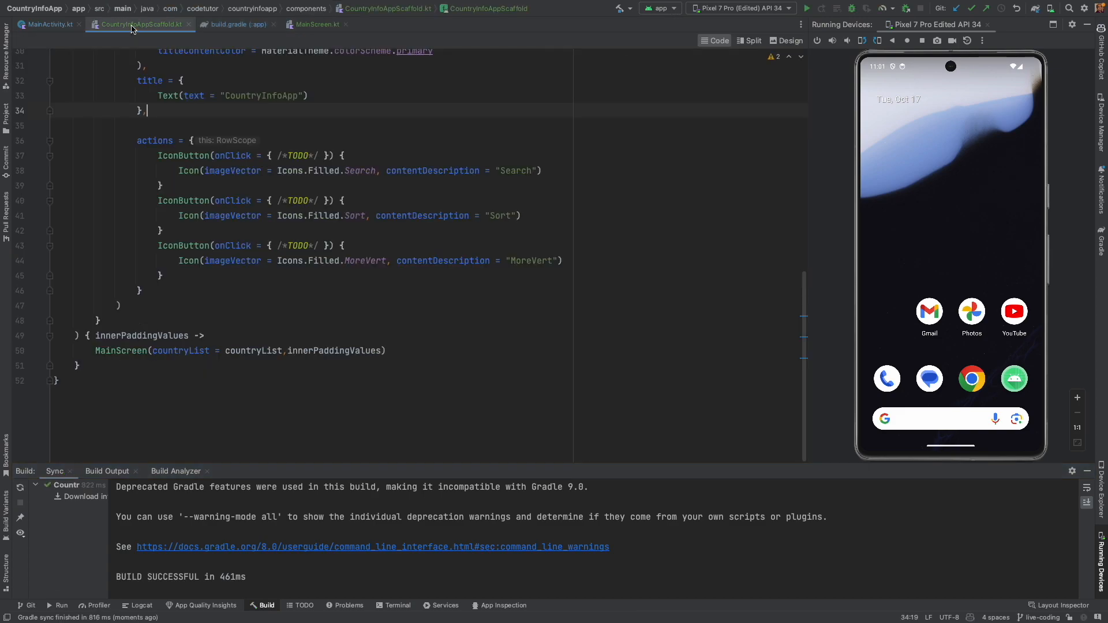
pyautogui.hotkey('ctrl', 'r')
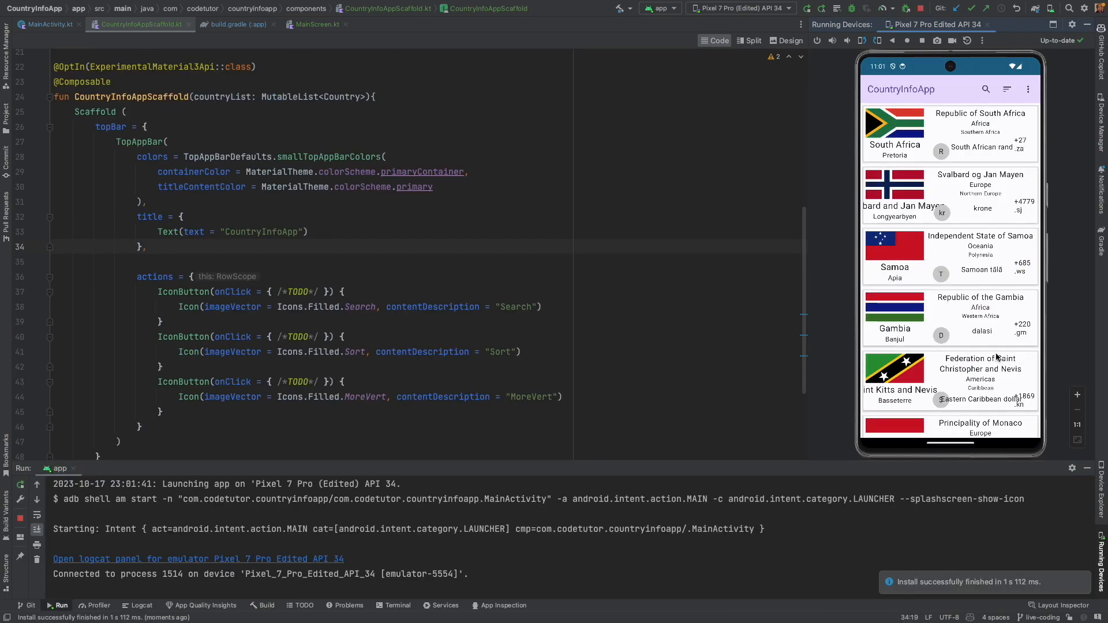
# Duplicate the Search IconButton as Icons.Filled.Filter with contentDescription "Filter"
pyautogui.moveTo(154, 291); pyautogui.dragTo(165, 321)
pyautogui.hotkey('ctrl', 'c')
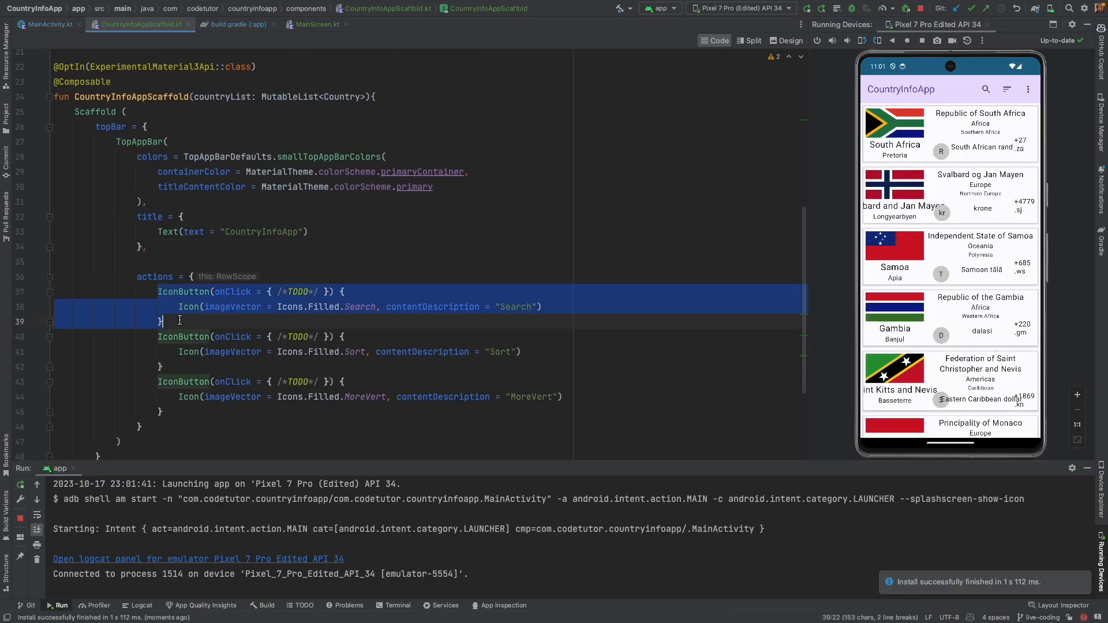
pyautogui.click(180, 320)
pyautogui.press('Return')
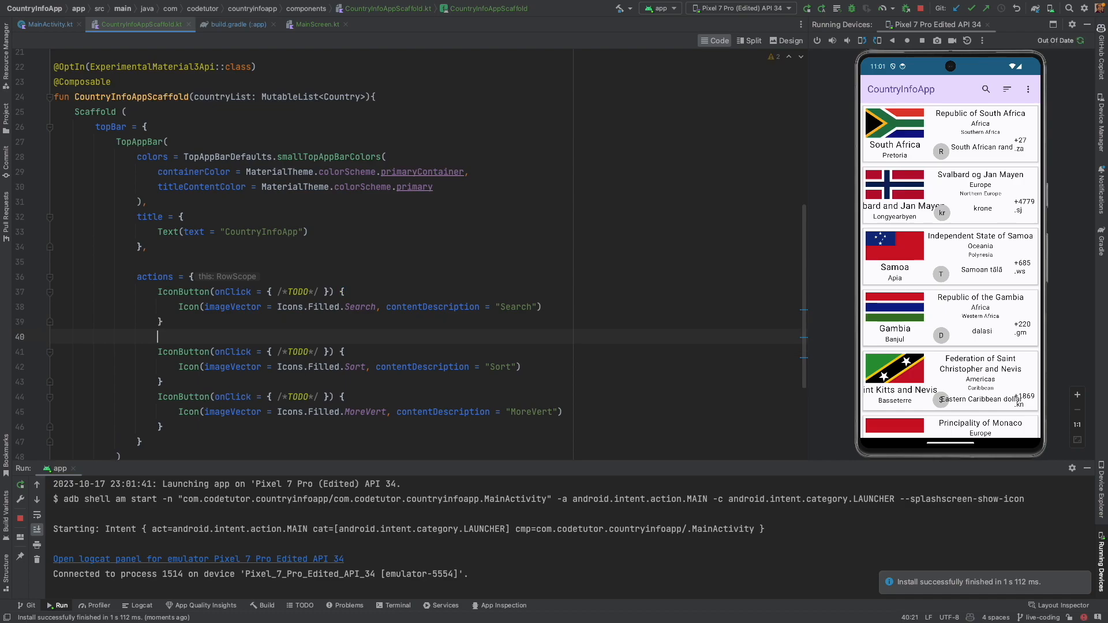
pyautogui.hotkey('ctrl', 'v')
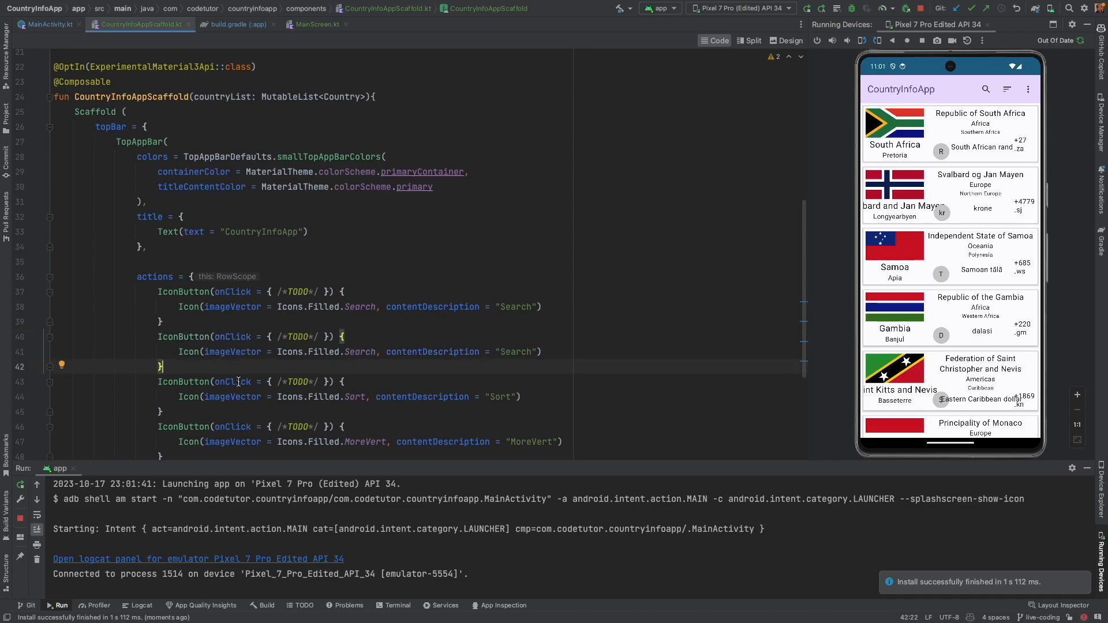
pyautogui.doubleClick(351, 351)
pyautogui.write('Fil')
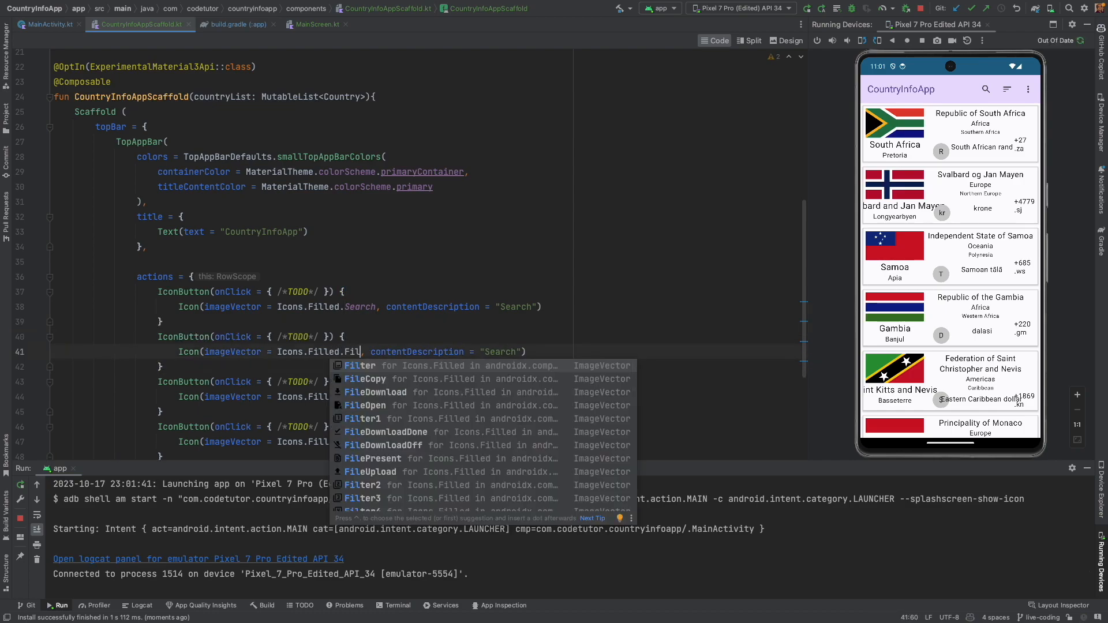
pyautogui.press('Return')
pyautogui.doubleClick(516, 351)
pyautogui.press('BackSpace')
pyautogui.write('Filter')
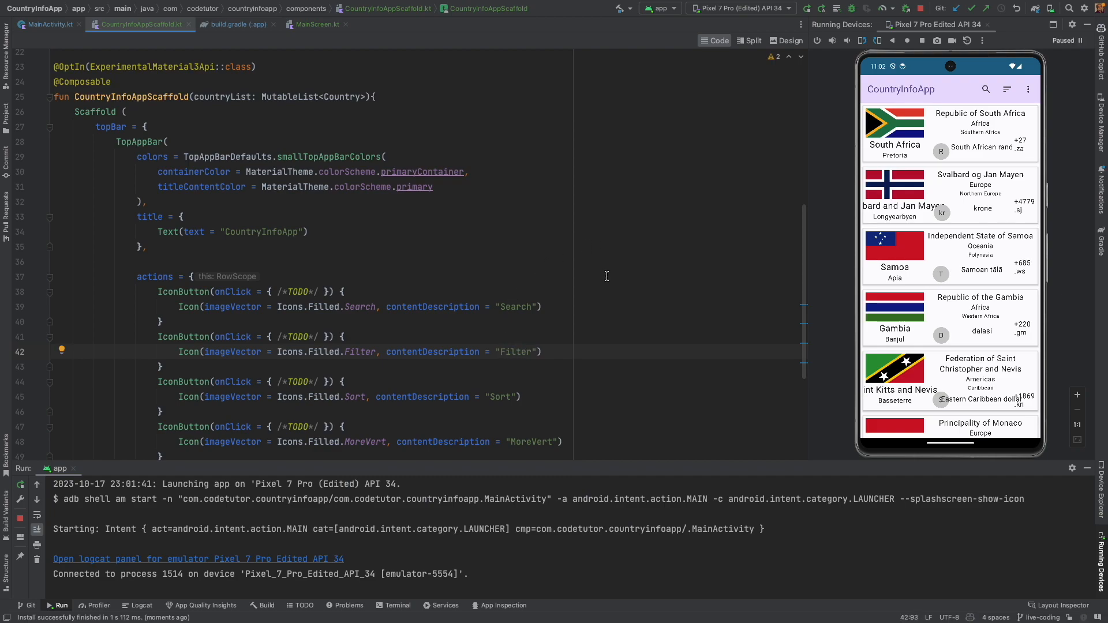
pyautogui.scroll(-3, 607, 276)
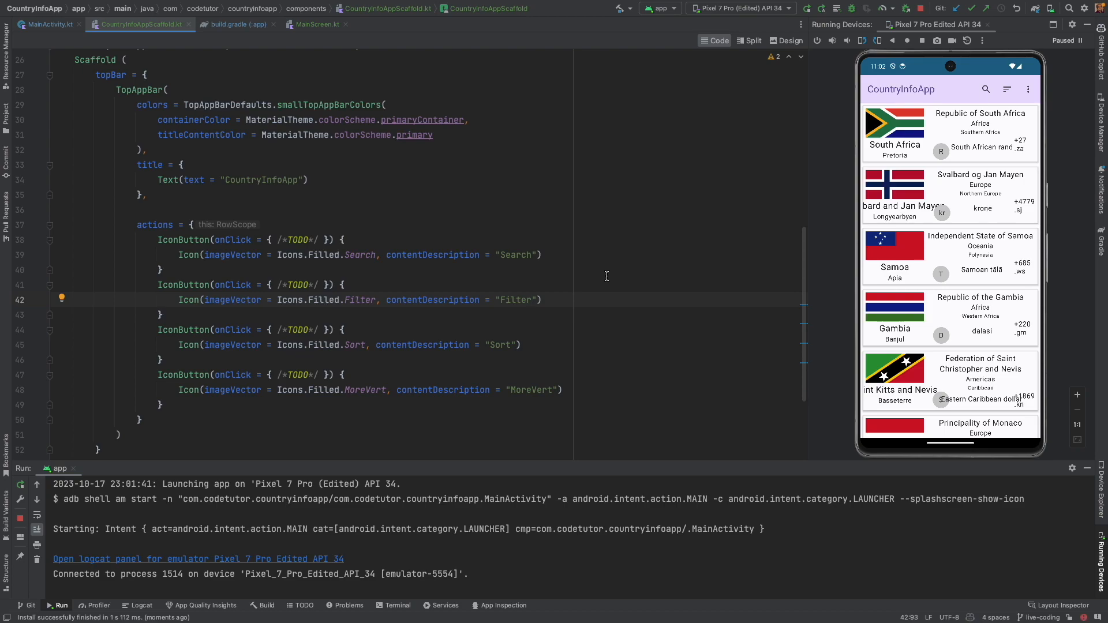
# Rerun the app and close the Run window to see all four top-bar icons on the emulator
pyautogui.click(807, 10)
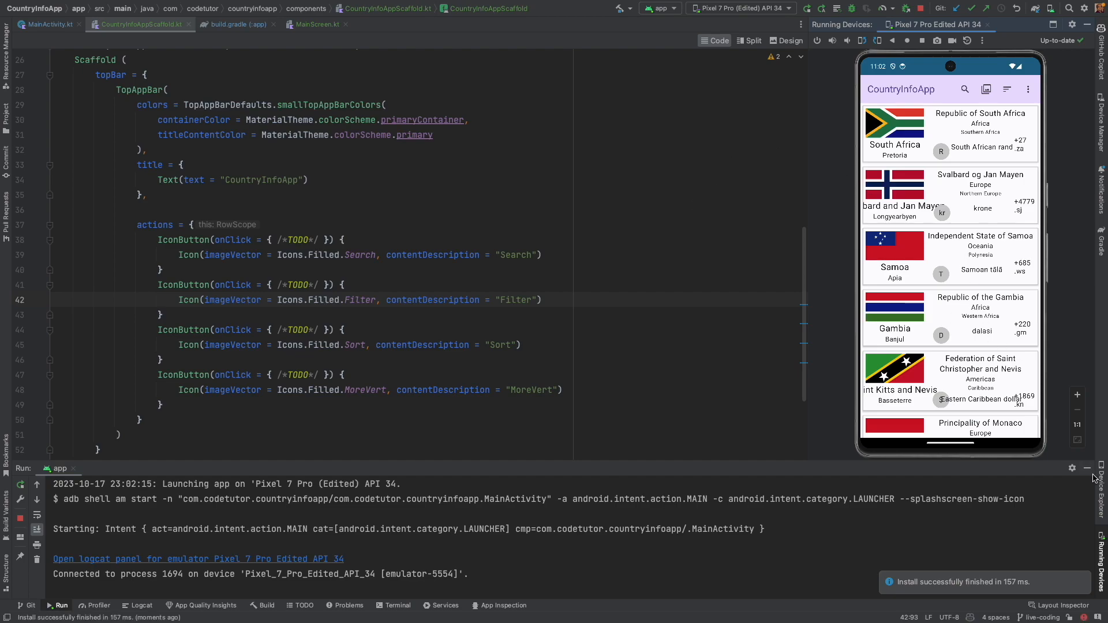
pyautogui.hotkey('shift', 'Escape')
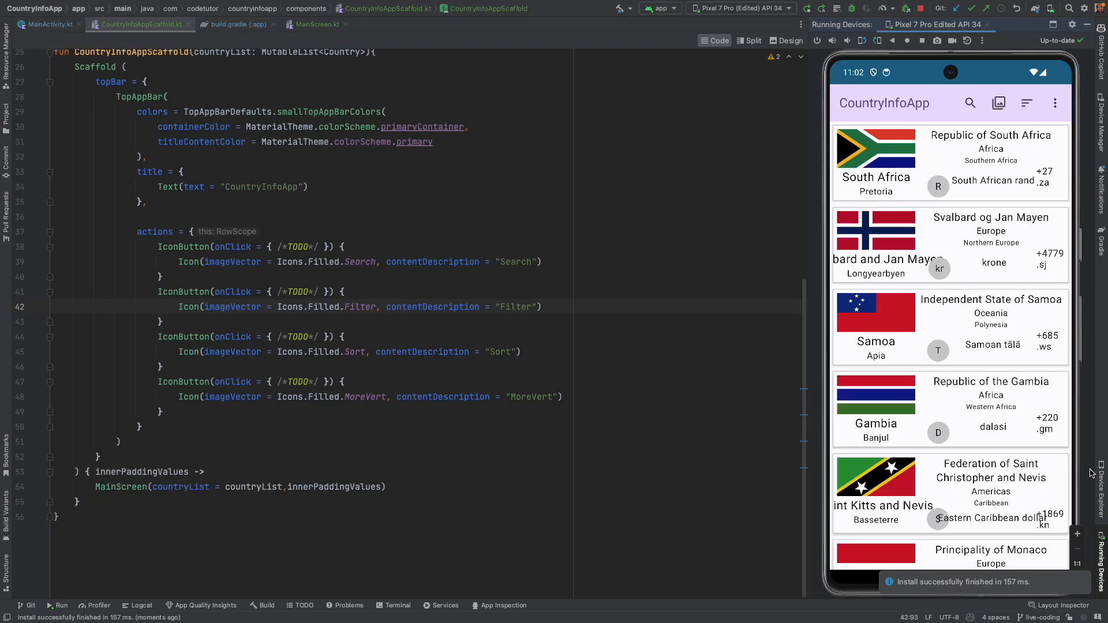